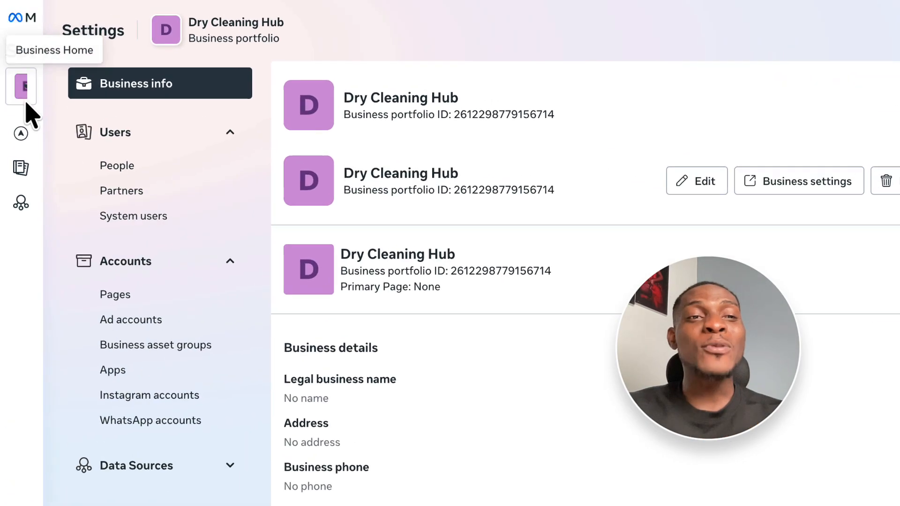
# - Expand the side navigation and drop down the portfolio selector, showing Dry Cleaning Hub and Vsl Digital Hub
pyautogui.moveTo(20, 80)
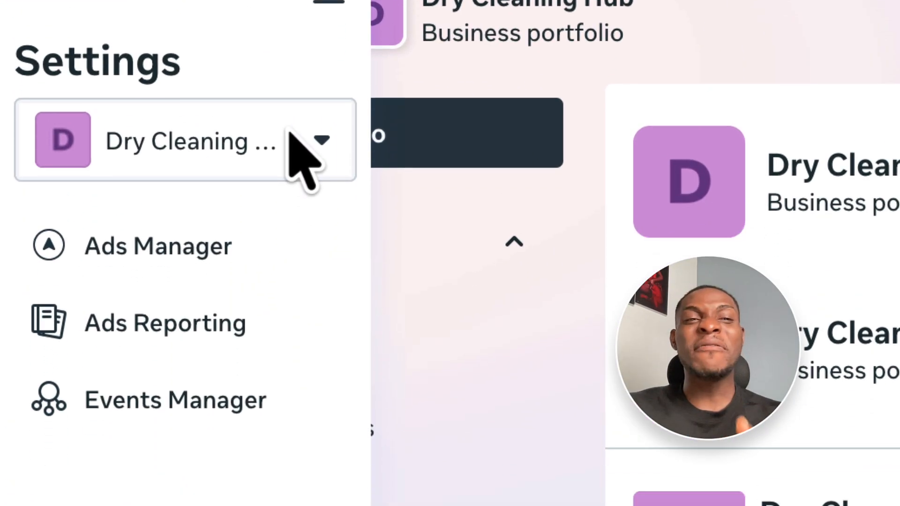
pyautogui.click(293, 139)
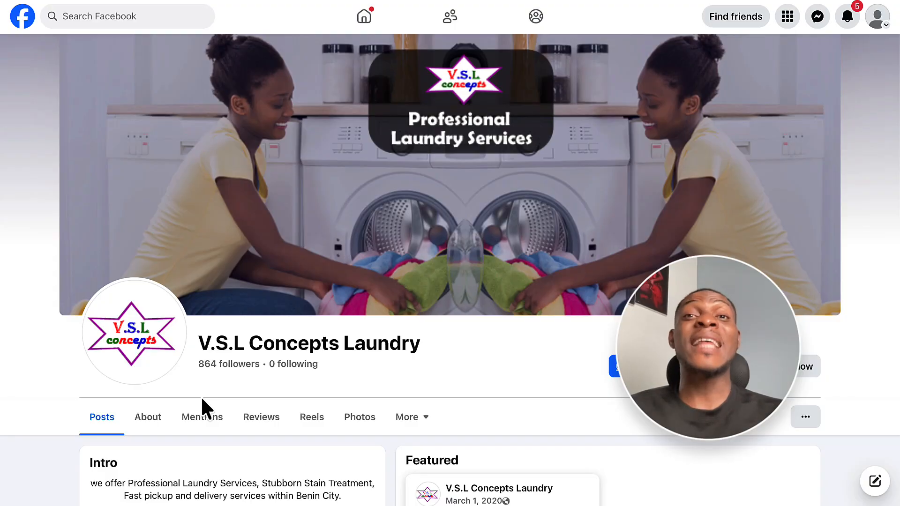
pyautogui.scroll(1, 200, 396)
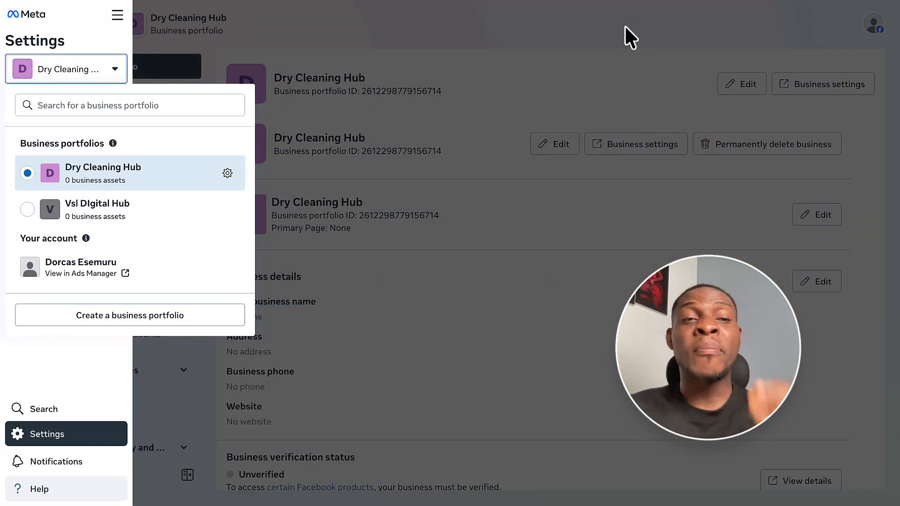
# - Dismiss the portfolio list, go to Dry Cleaning Hub's Pages under Accounts, and bring up the Add options
pyautogui.click(444, 169)
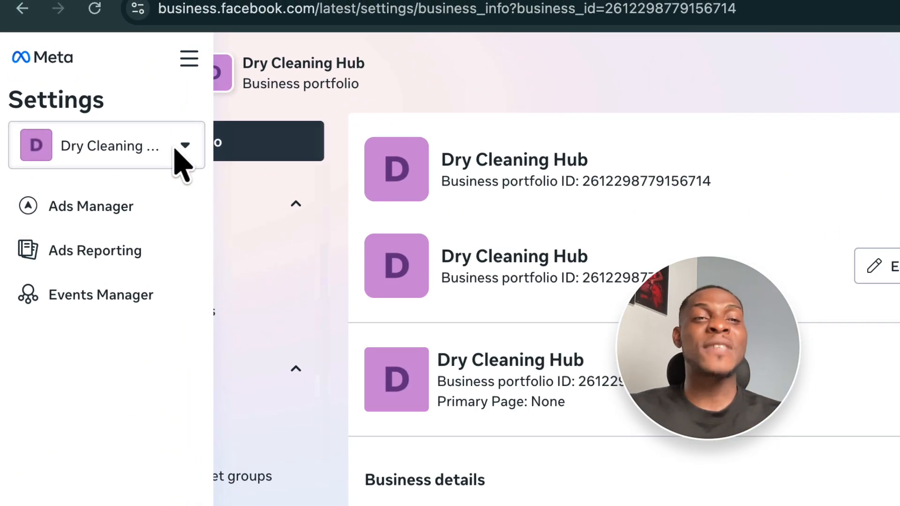
pyautogui.click(176, 150)
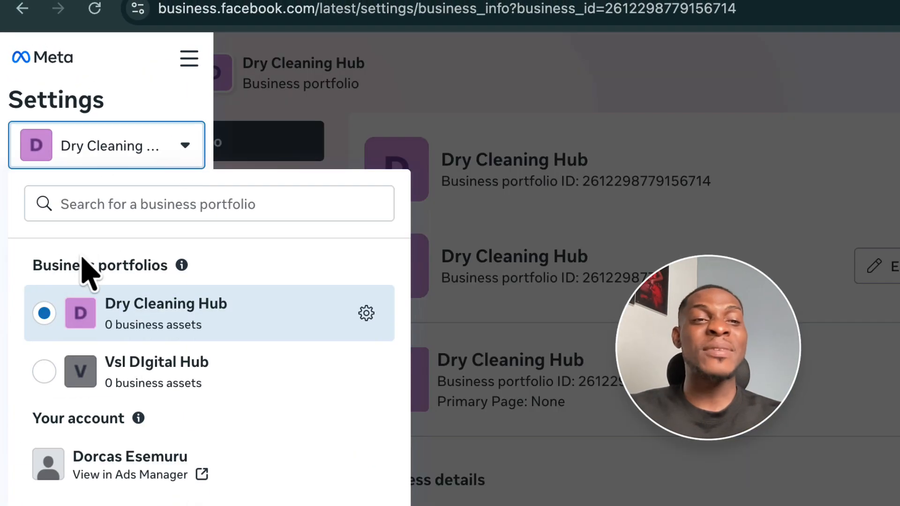
pyautogui.click(620, 205)
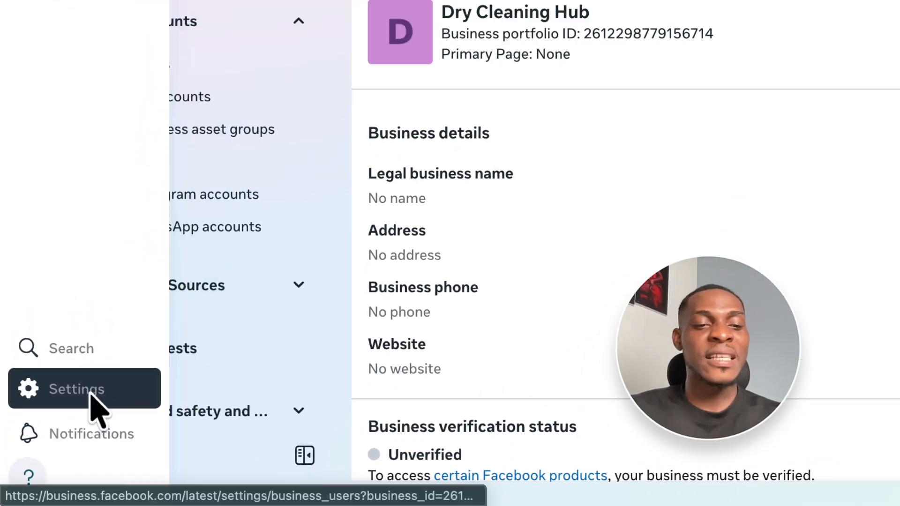
pyautogui.click(51, 435)
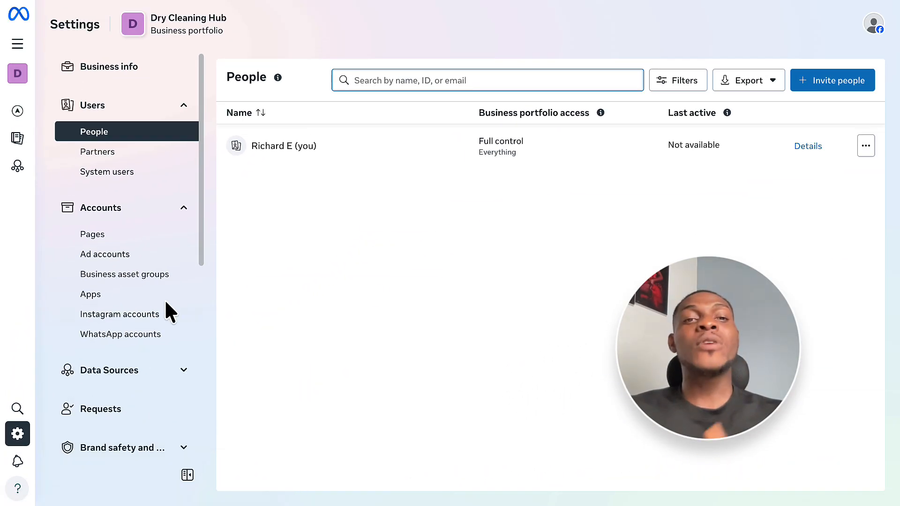
pyautogui.scroll(-2, 136, 189)
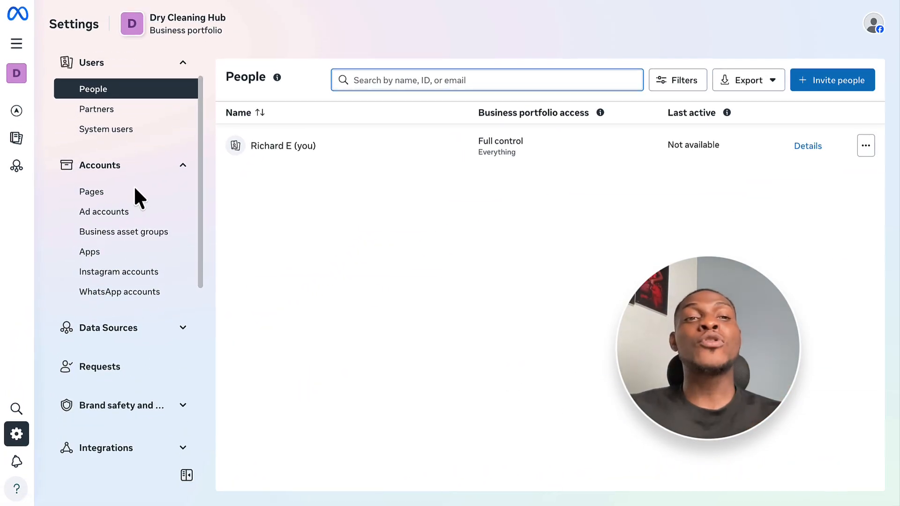
pyautogui.click(98, 191)
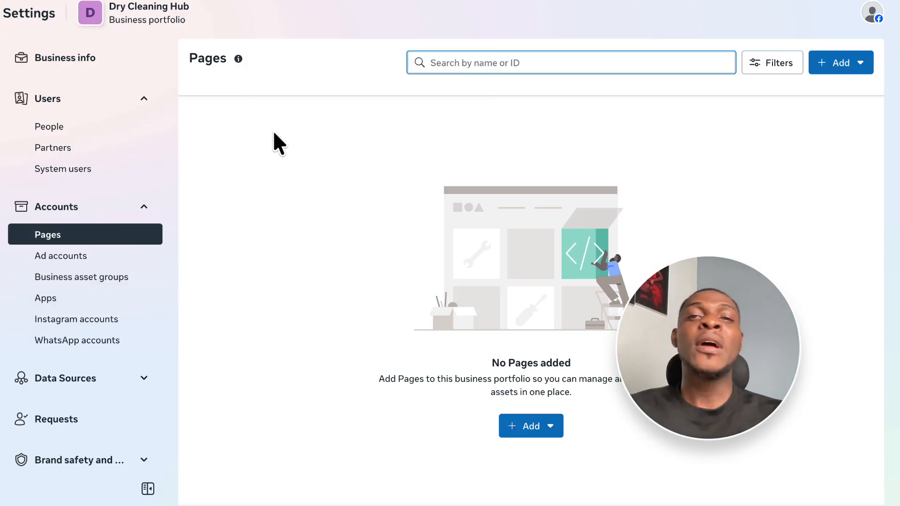
pyautogui.click(540, 428)
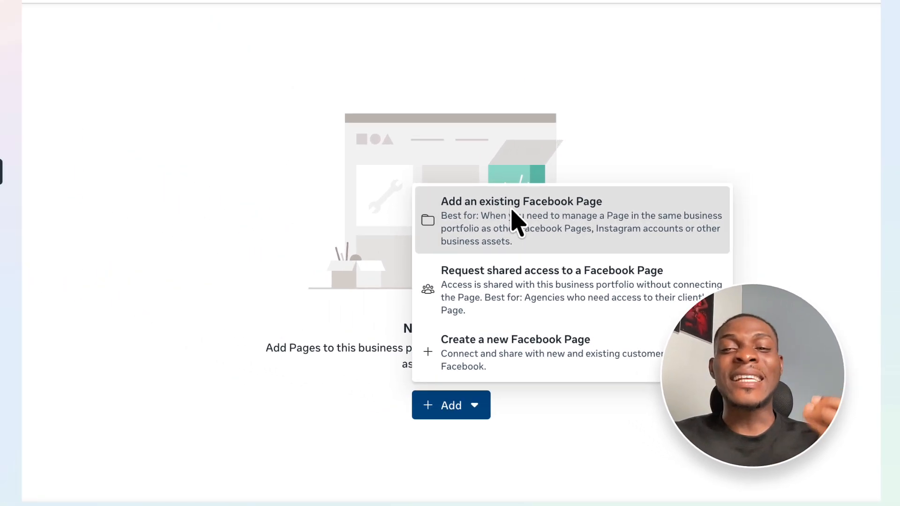
# - Try adding V.S.L Concepts Laundry as an existing Page by its pasted URL, then dismiss the full-control error
pyautogui.click(512, 212)
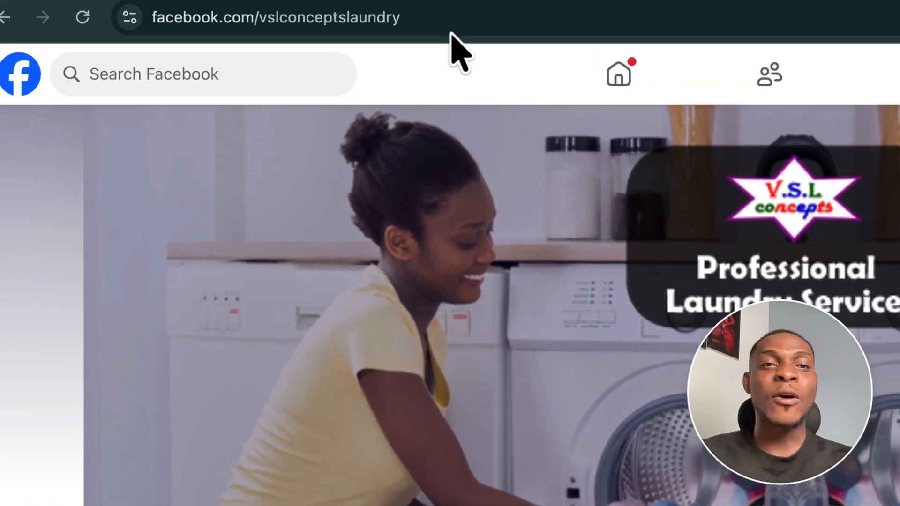
pyautogui.click(436, 23)
pyautogui.hotkey('ctrl', 'c')
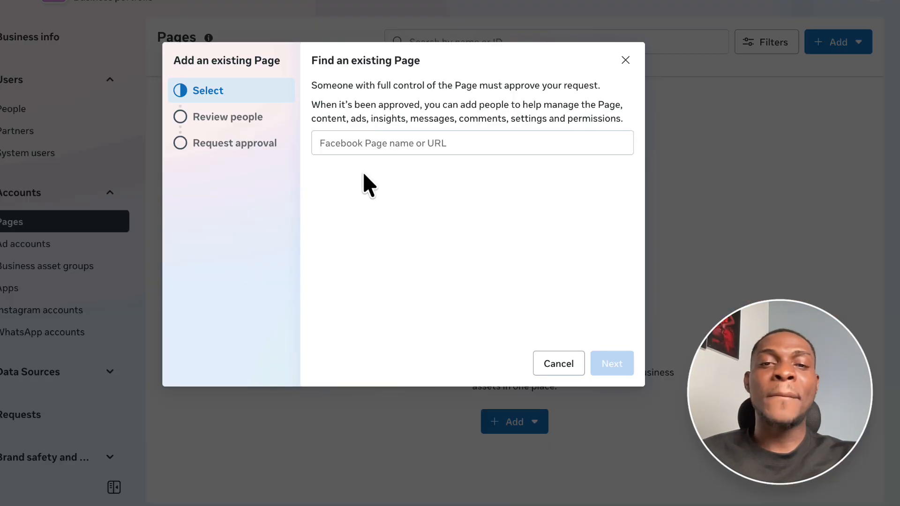
pyautogui.click(378, 147)
pyautogui.hotkey('ctrl', 'v')
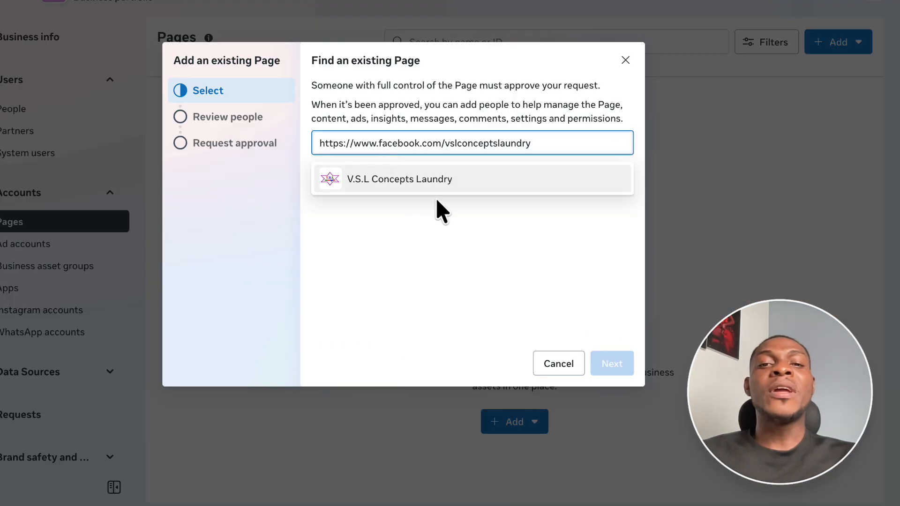
pyautogui.click(423, 182)
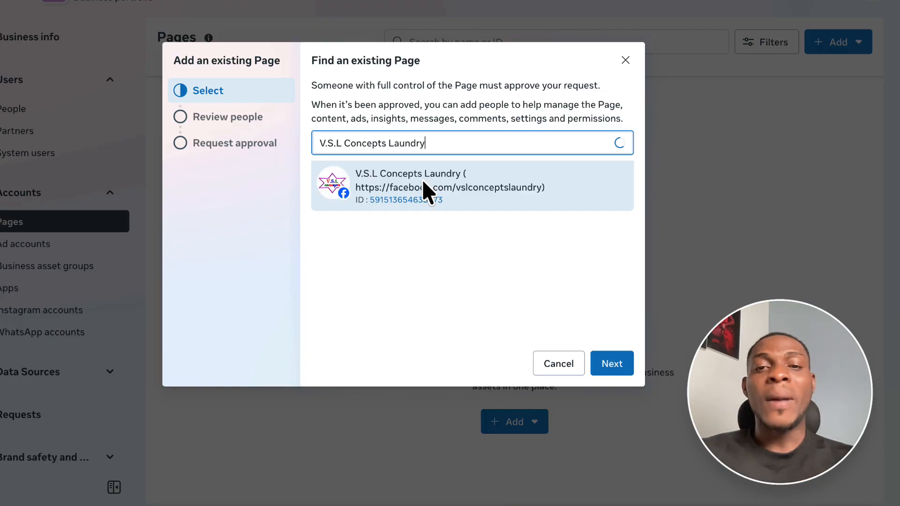
pyautogui.click(610, 366)
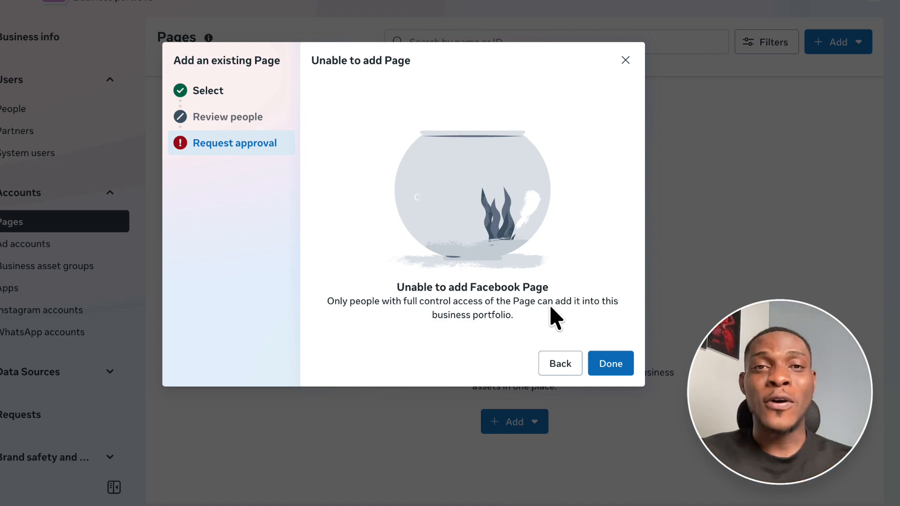
pyautogui.click(625, 60)
# - Open the business portfolio dropdown in Meta Business Suite before heading to Facebook
pyautogui.moveTo(3, 45)
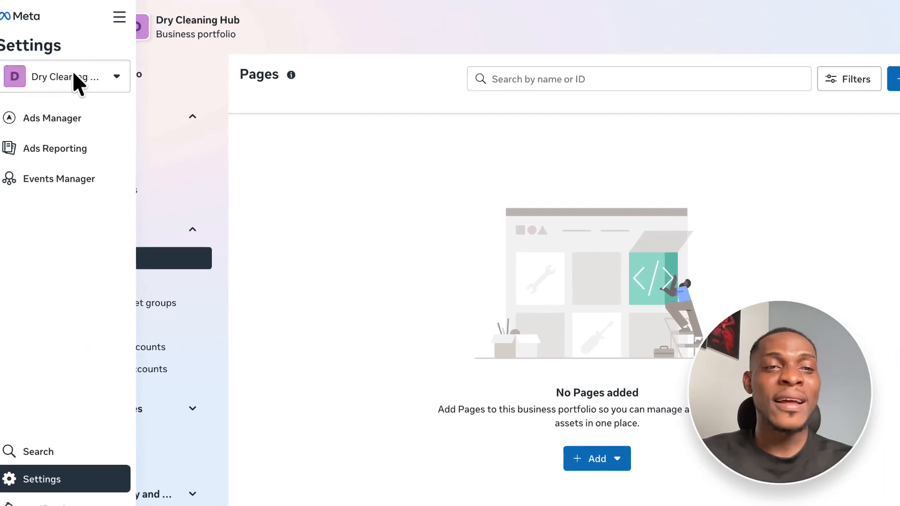
pyautogui.click(73, 76)
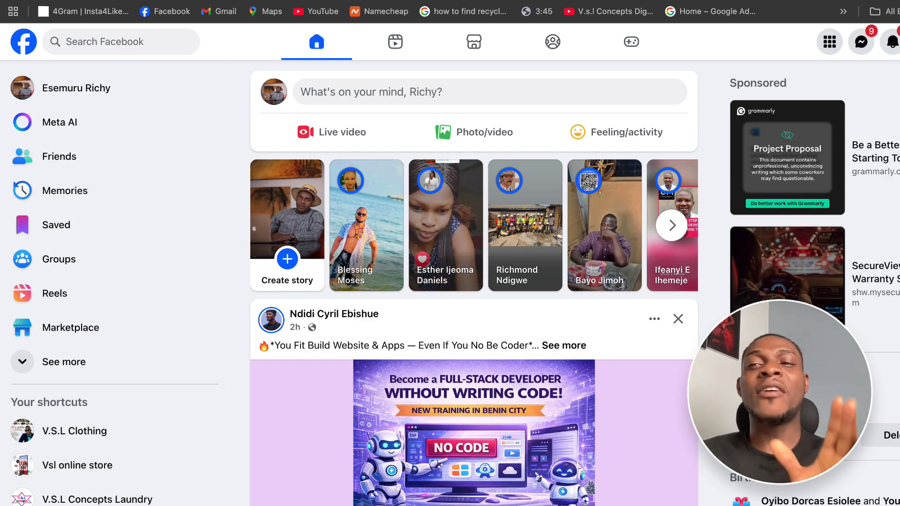
# - Open V.S.L Concepts Laundry from the shortcuts, close the Review changes notice, and return to the home feed
pyautogui.click(899, 42)
pyautogui.click(899, 41)
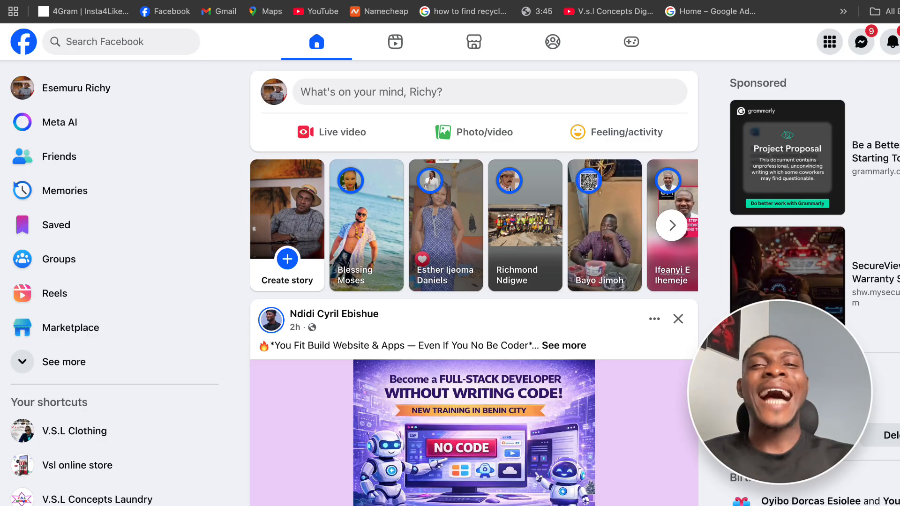
pyautogui.scroll(-2, 288, 409)
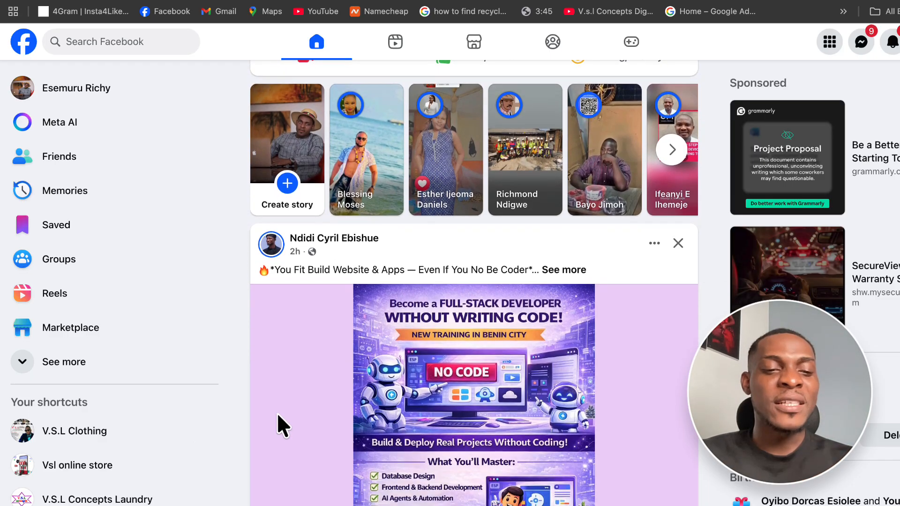
pyautogui.click(128, 495)
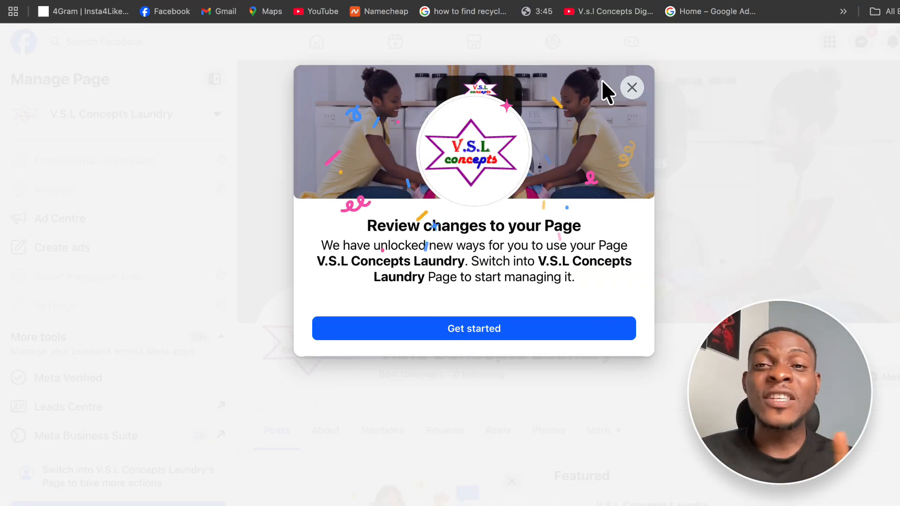
pyautogui.click(631, 89)
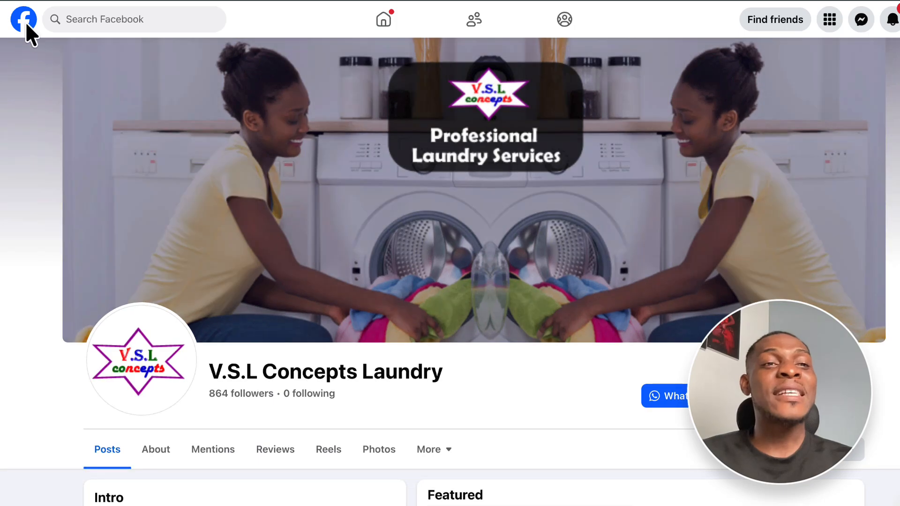
pyautogui.click(23, 21)
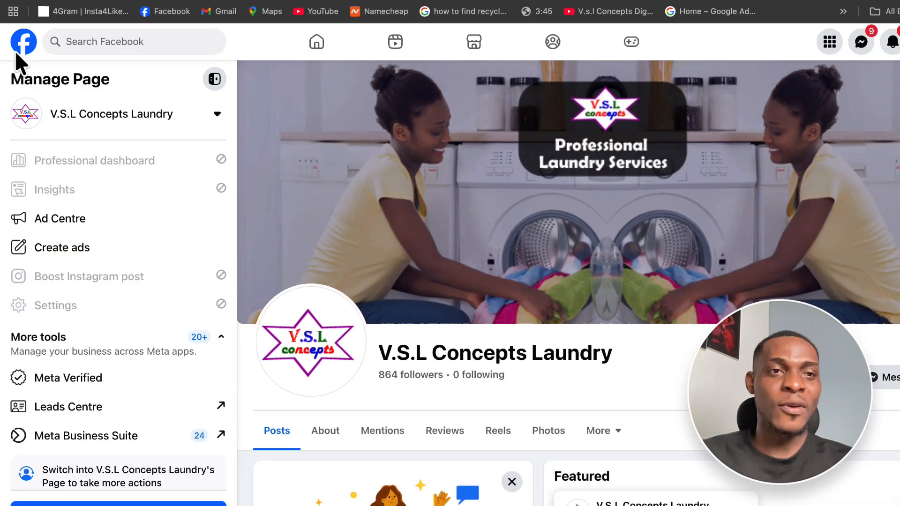
pyautogui.click(15, 52)
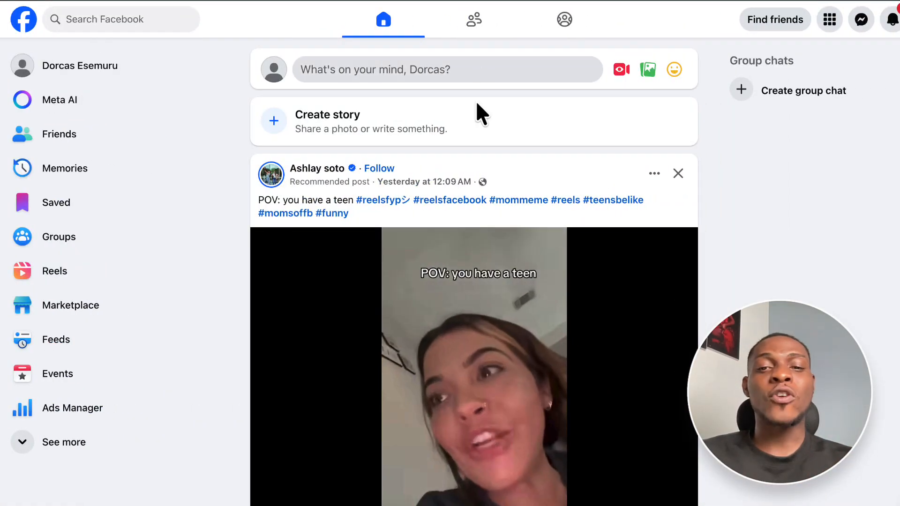
# - Open the second profile from its pasted link, send a friend request, and confirm it on the other account
pyautogui.click(897, 20)
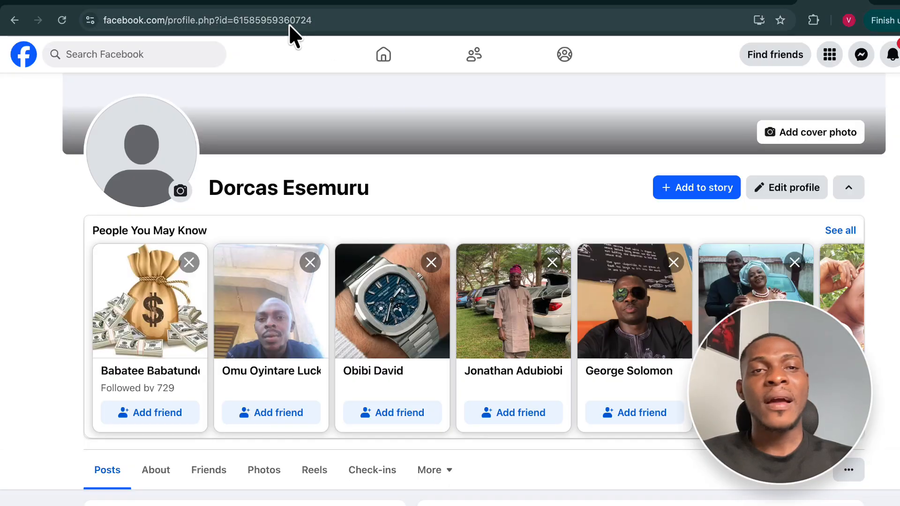
pyautogui.click(288, 23)
pyautogui.press('super+c')
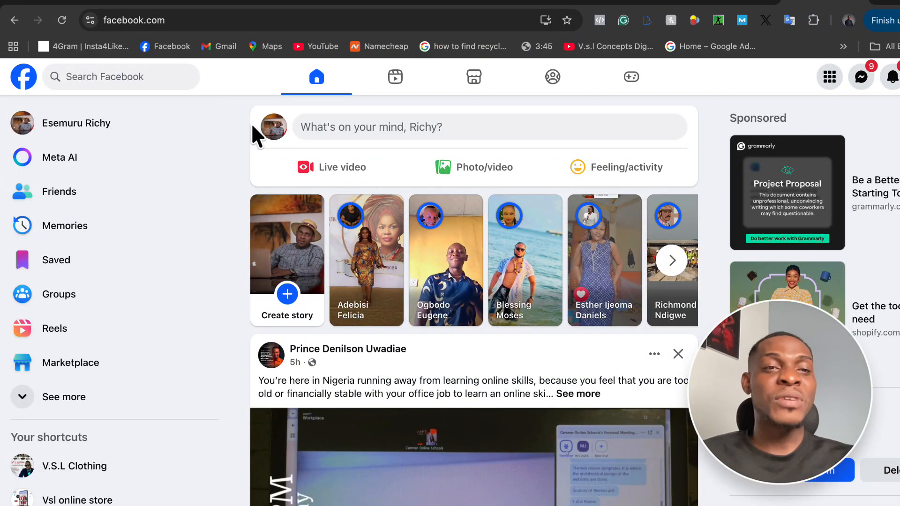
pyautogui.click(134, 83)
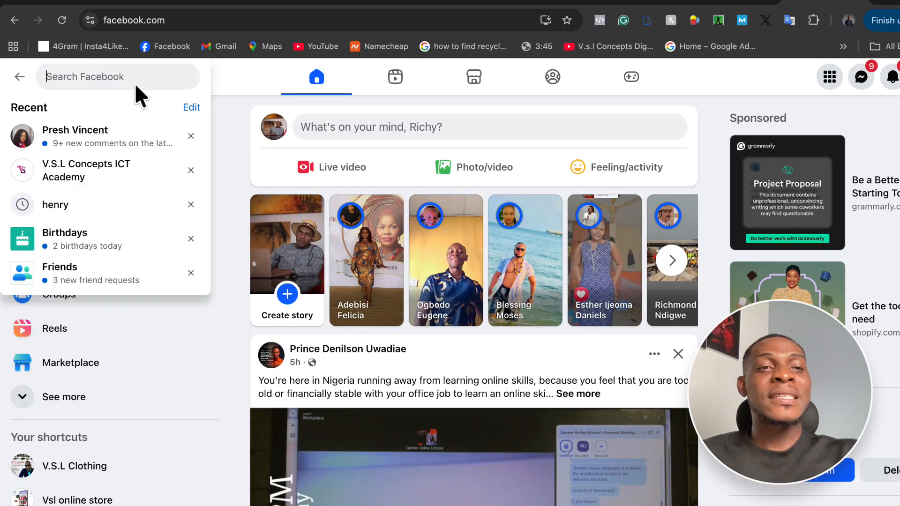
pyautogui.click(192, 21)
pyautogui.press('super+v')
pyautogui.press('Return')
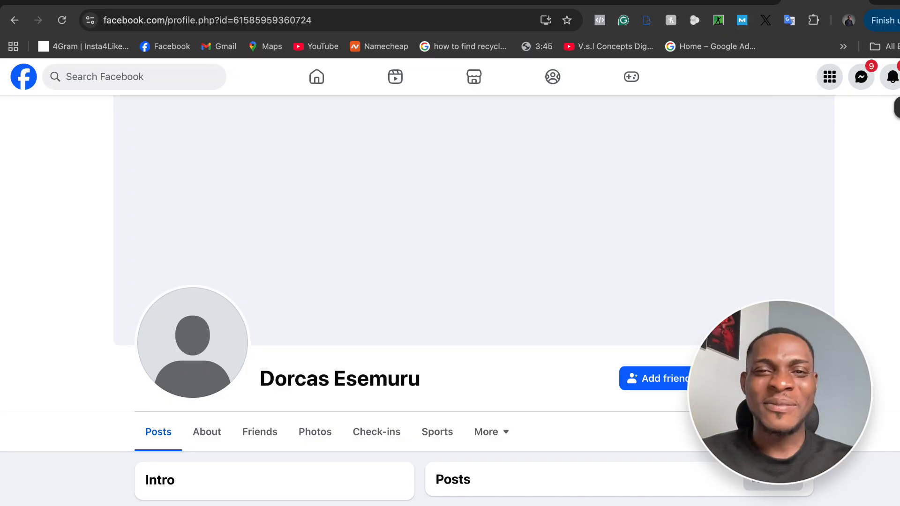
pyautogui.click(660, 378)
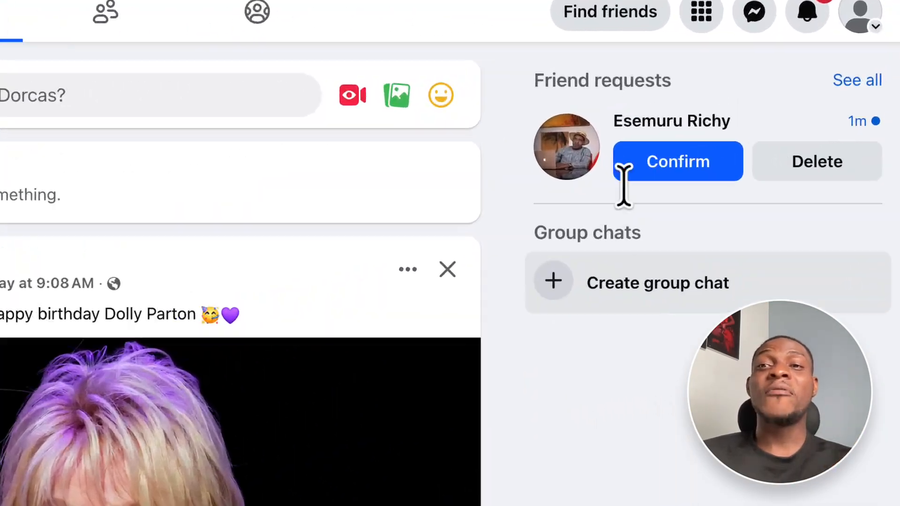
pyautogui.click(658, 169)
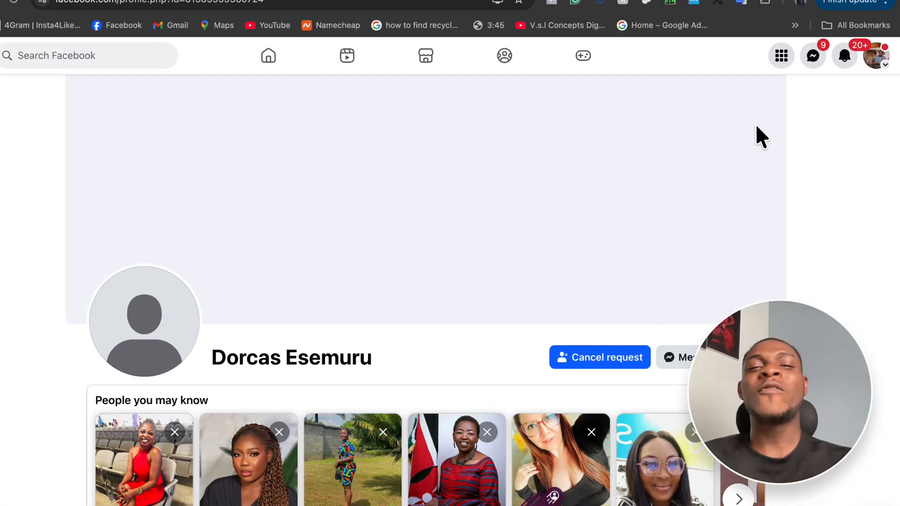
# - Switch into the V.S.L Concepts Laundry Page via its Professional dashboard and open Page access
pyautogui.click(269, 55)
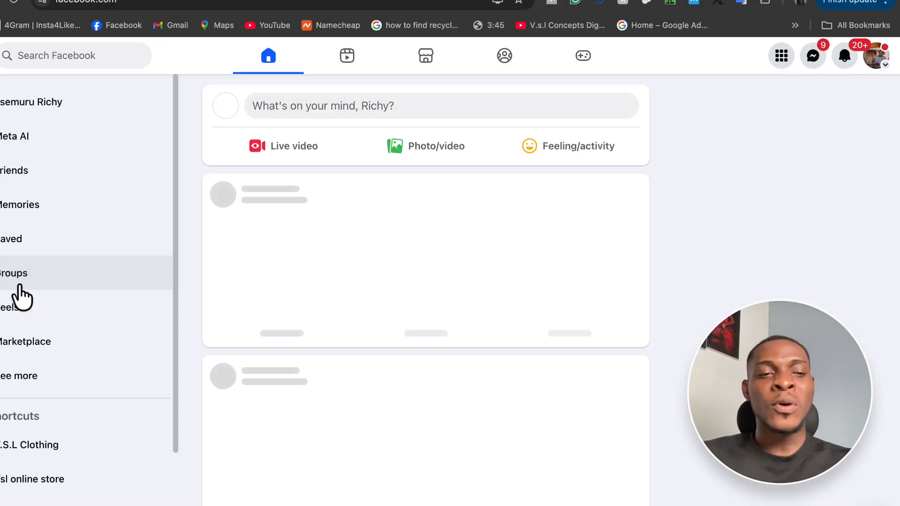
pyautogui.scroll(-2, 19, 287)
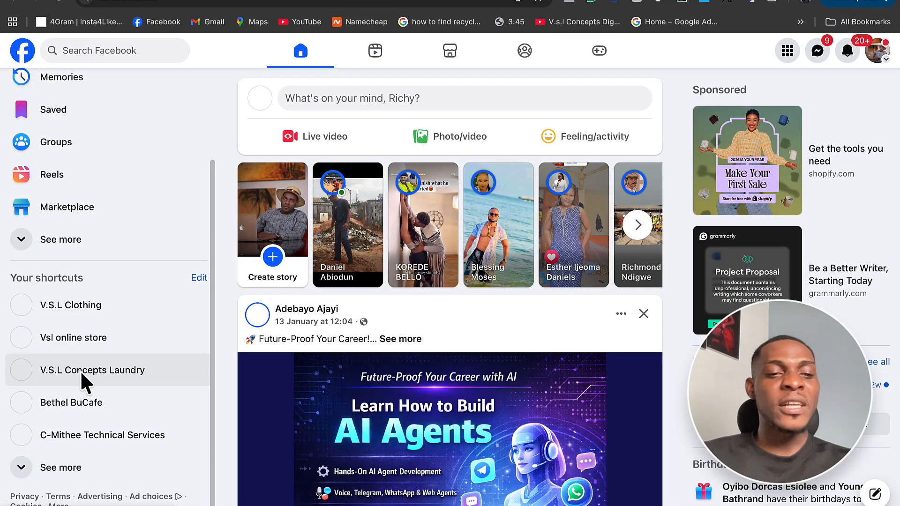
pyautogui.click(80, 370)
pyautogui.click(295, 345)
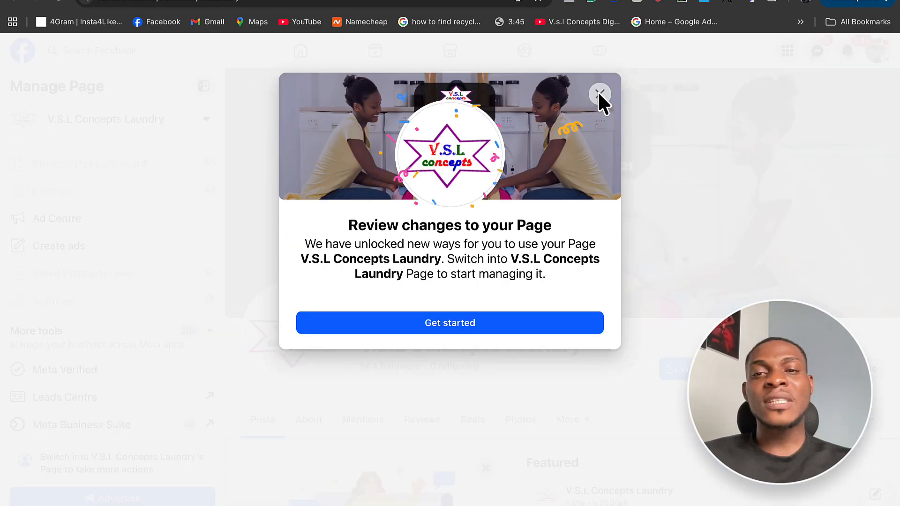
pyautogui.click(600, 93)
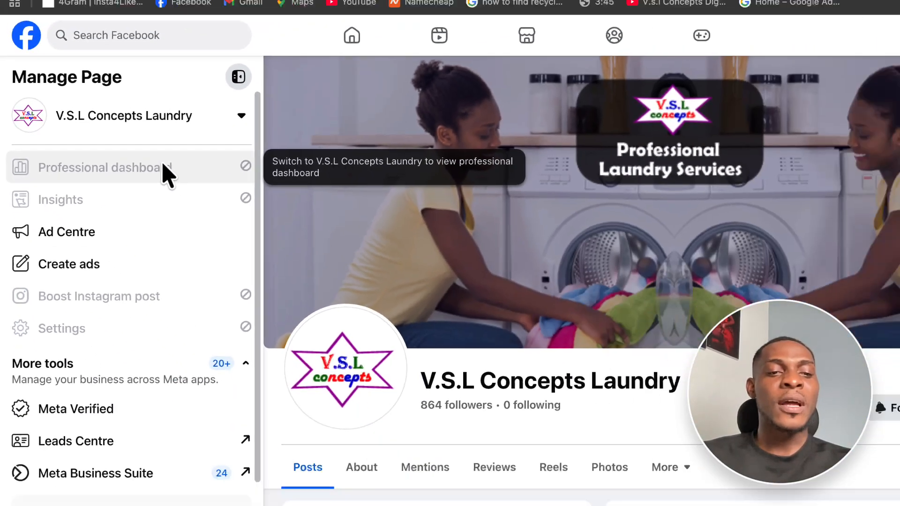
pyautogui.click(163, 167)
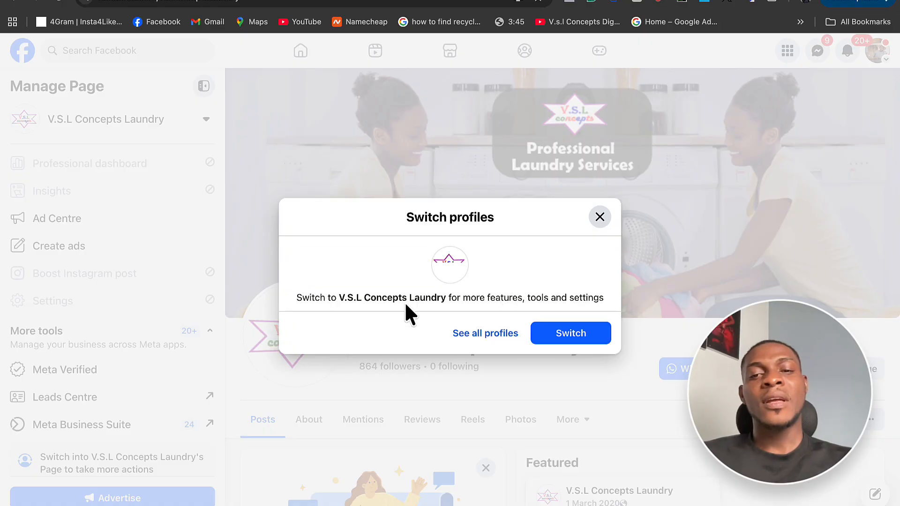
pyautogui.click(580, 332)
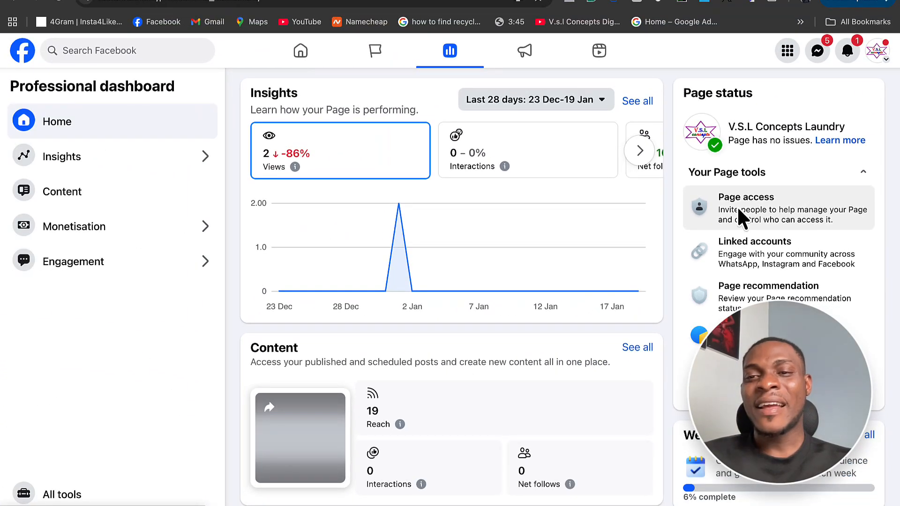
pyautogui.click(539, 136)
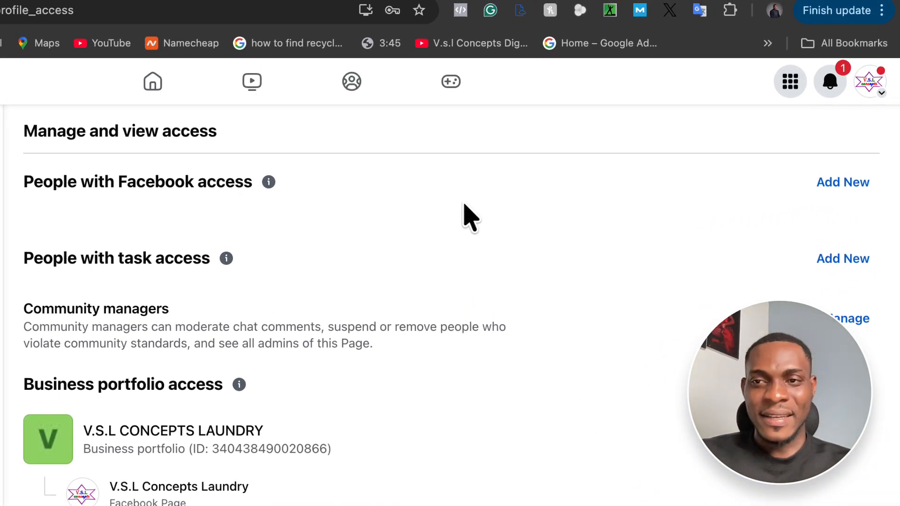
# - Give the second profile full-control Facebook access to the Page, confirming with the account password
pyautogui.click(842, 182)
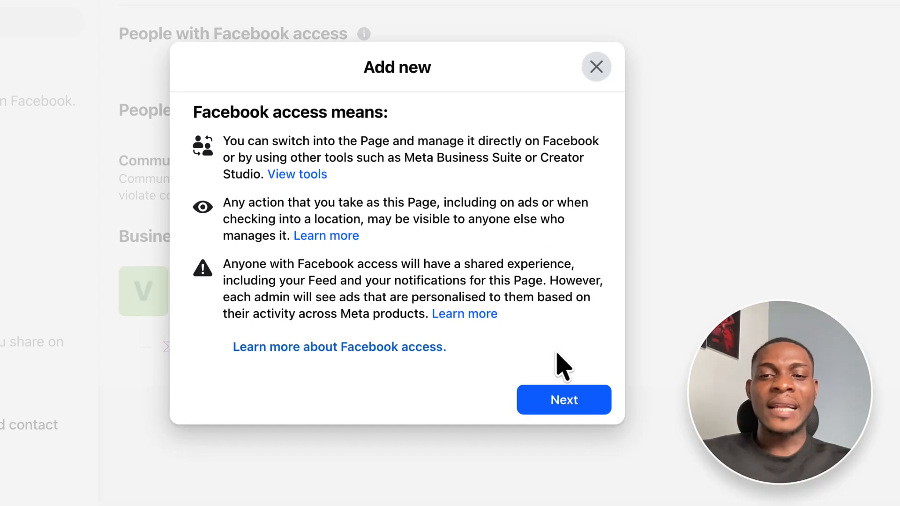
pyautogui.click(558, 402)
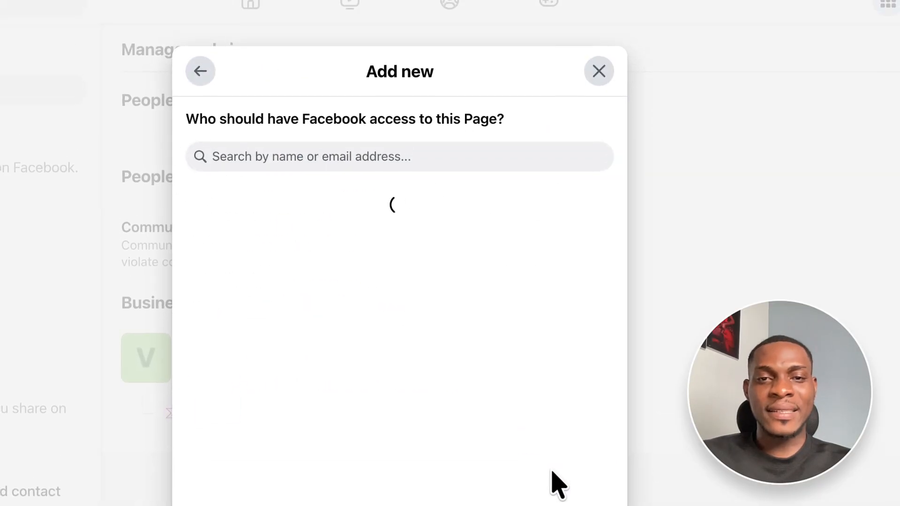
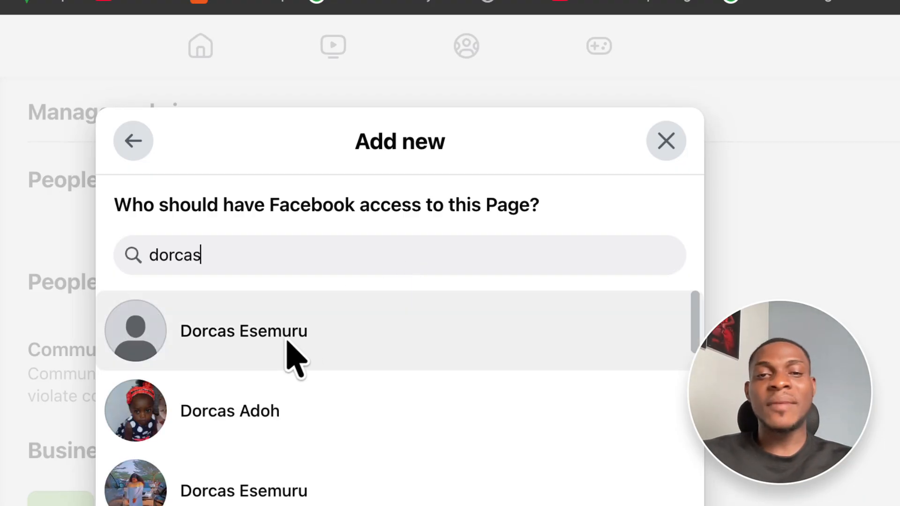
pyautogui.click(276, 342)
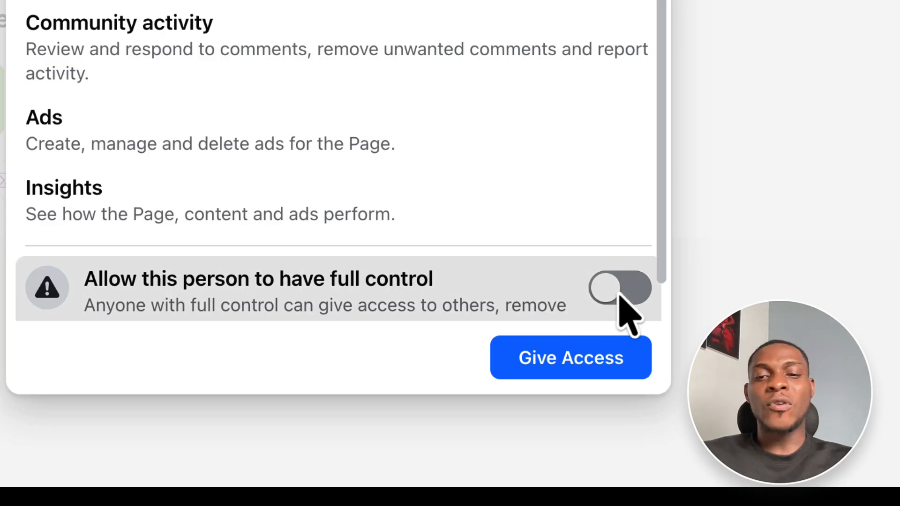
pyautogui.click(621, 297)
pyautogui.click(602, 355)
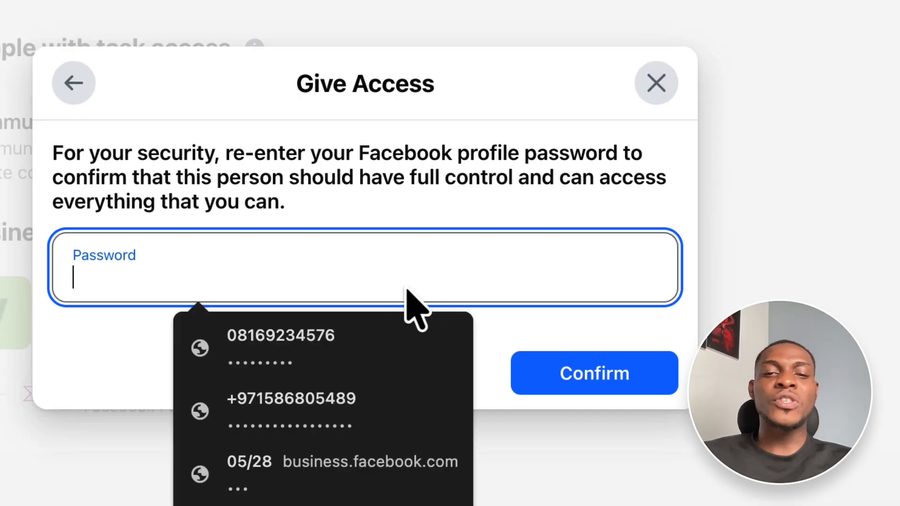
pyautogui.click(323, 331)
pyautogui.click(584, 375)
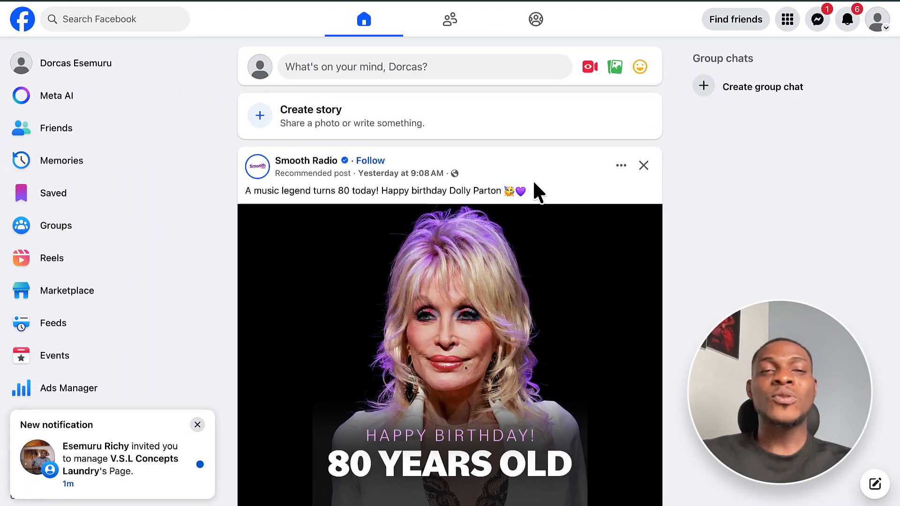
# - On the second account, accept the Laundry Page invite under Pages > Invites and enter the WhatsApp verification code
pyautogui.click(885, 26)
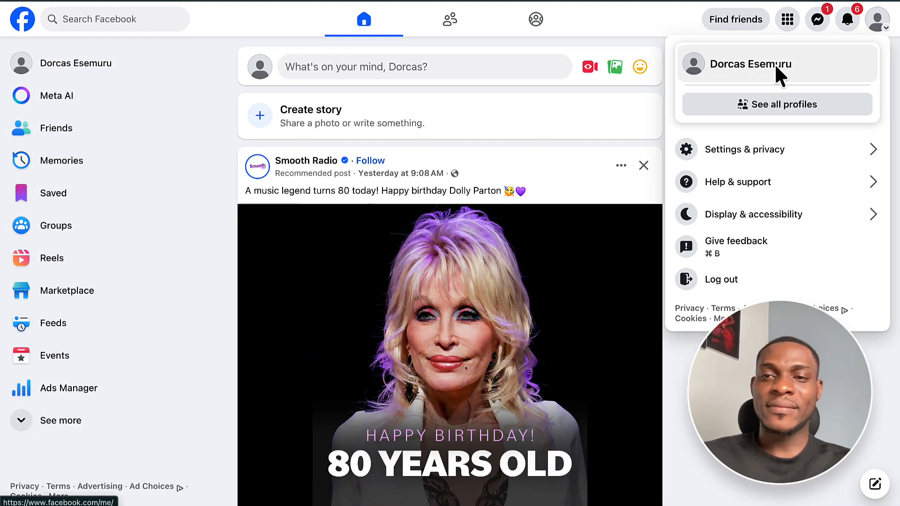
pyautogui.click(871, 21)
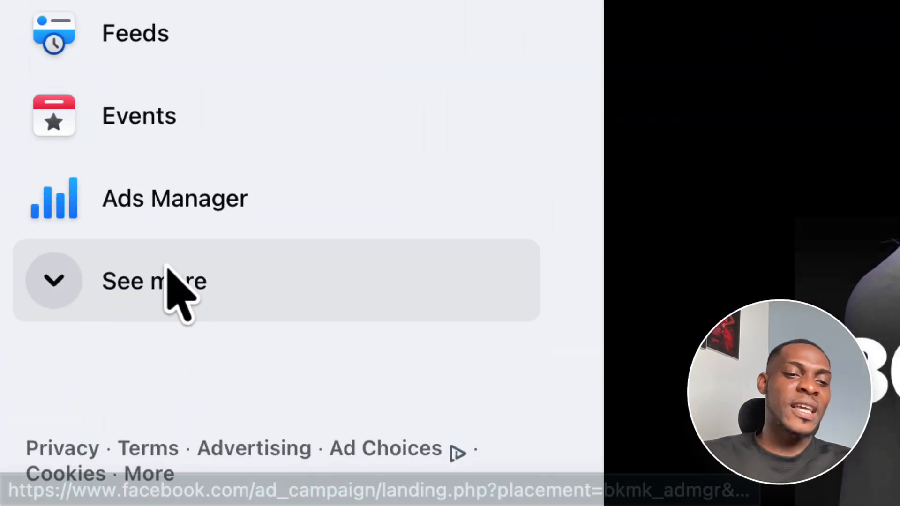
pyautogui.click(71, 432)
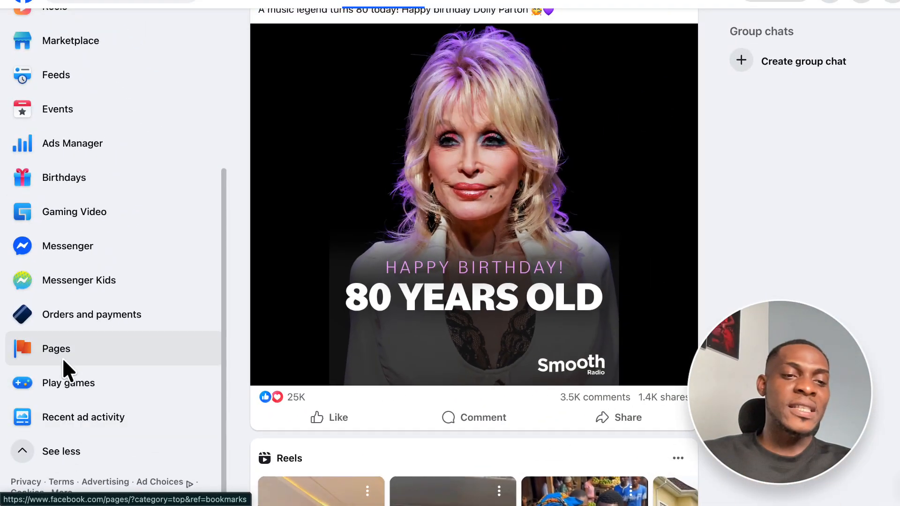
pyautogui.click(63, 358)
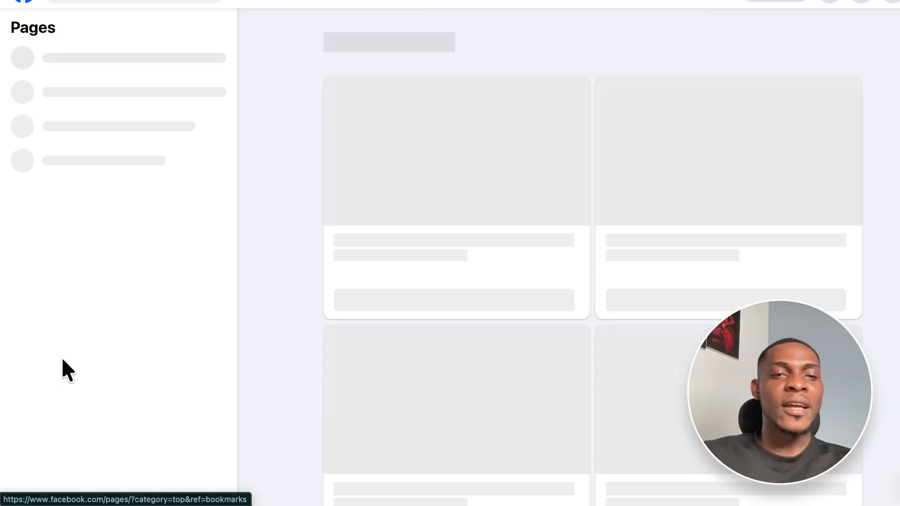
pyautogui.click(85, 206)
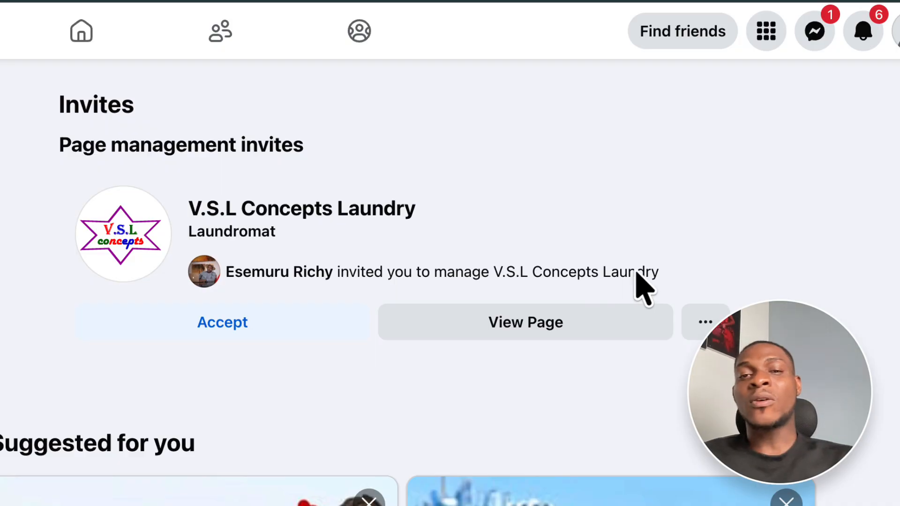
pyautogui.click(281, 320)
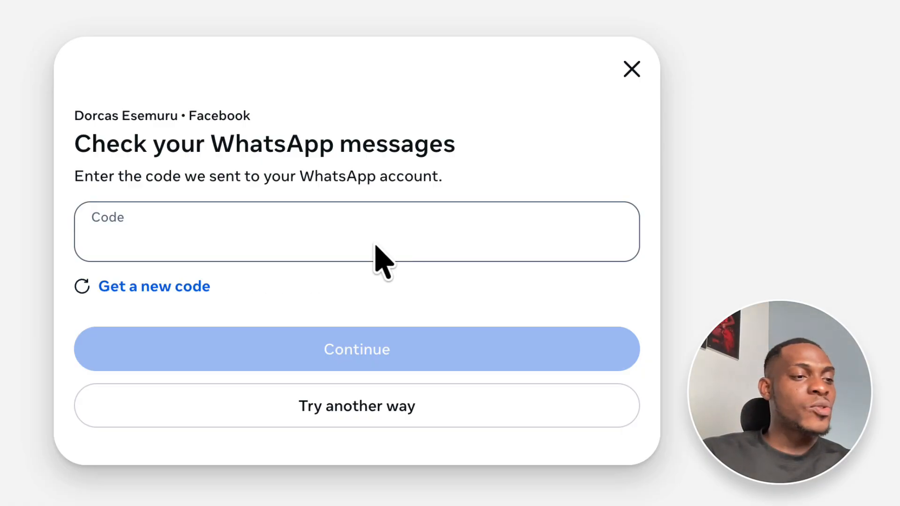
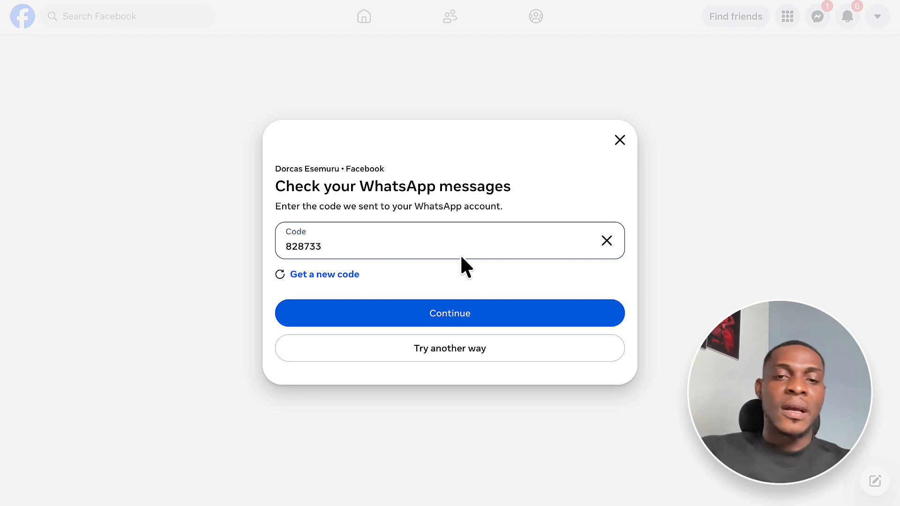
pyautogui.click(463, 315)
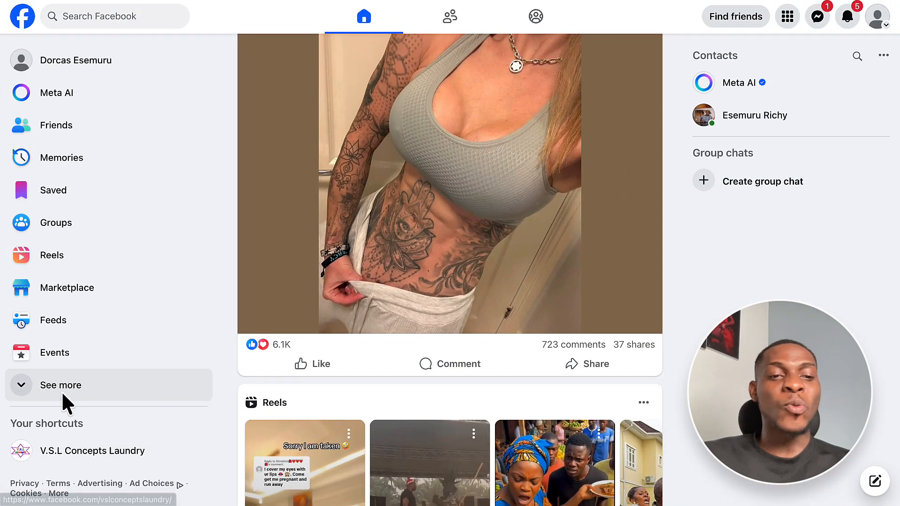
# - View the Pages you manage, then go back to Dry Cleaning Hub's Pages settings in Meta Business Suite
pyautogui.click(61, 391)
pyautogui.scroll(-3, 92, 383)
pyautogui.scroll(-2, 91, 381)
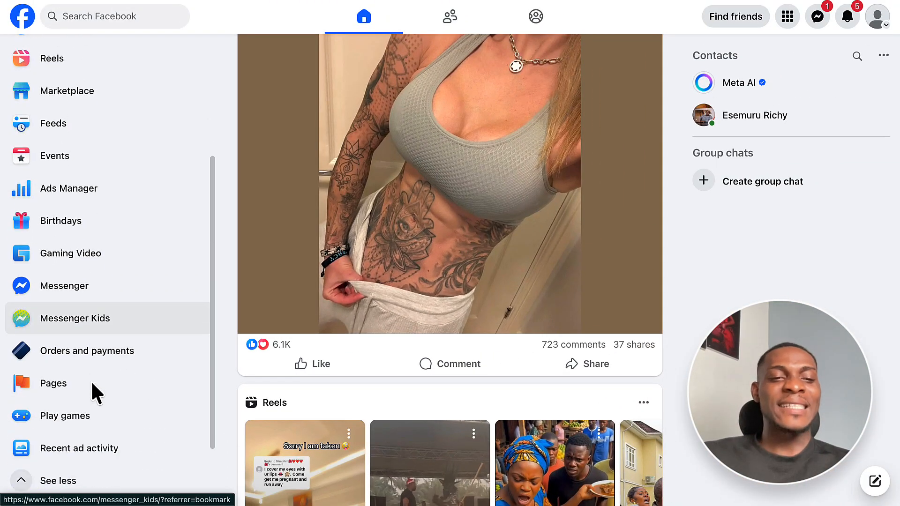
pyautogui.click(71, 367)
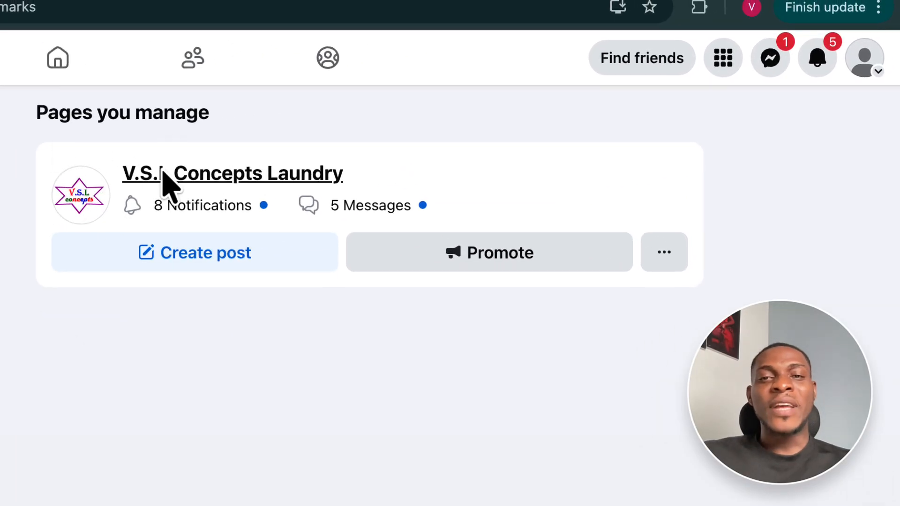
pyautogui.click(878, 78)
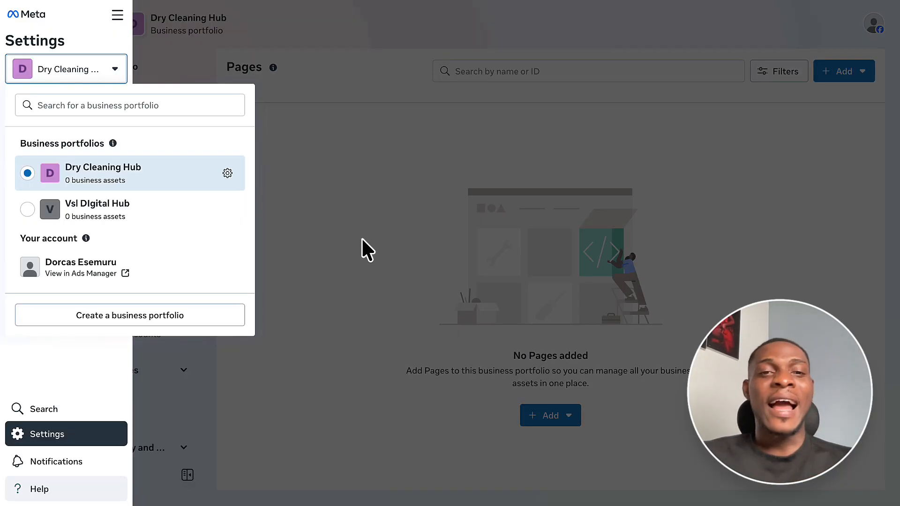
pyautogui.click(359, 261)
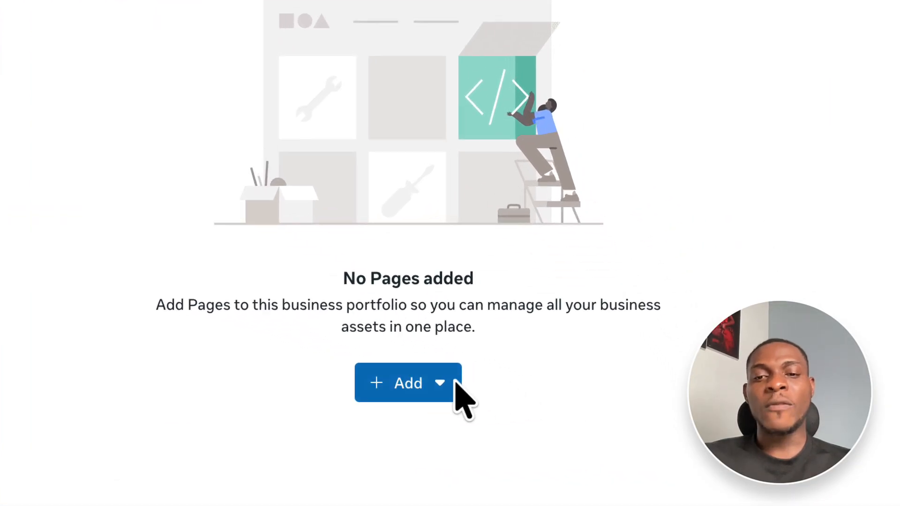
# - Add an existing Page by pasting the V.S.L Concepts Laundry page URL and selecting it
pyautogui.click(560, 413)
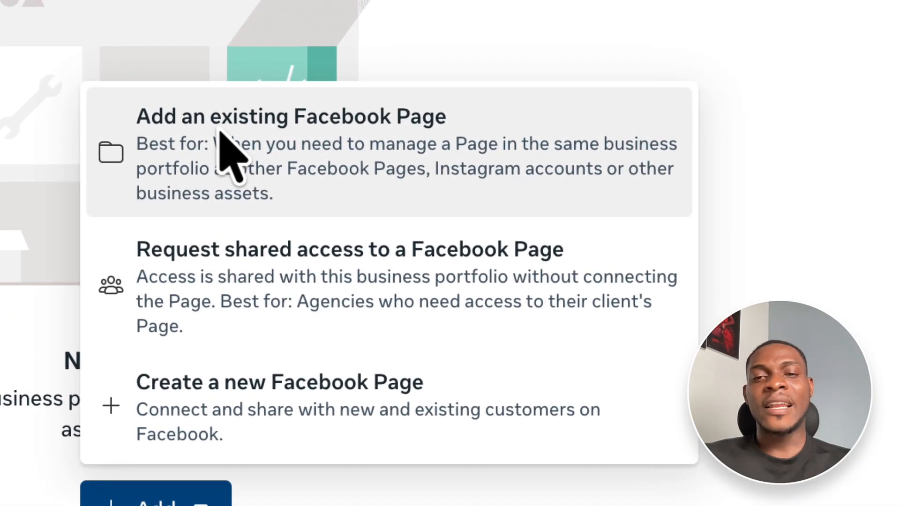
pyautogui.click(220, 133)
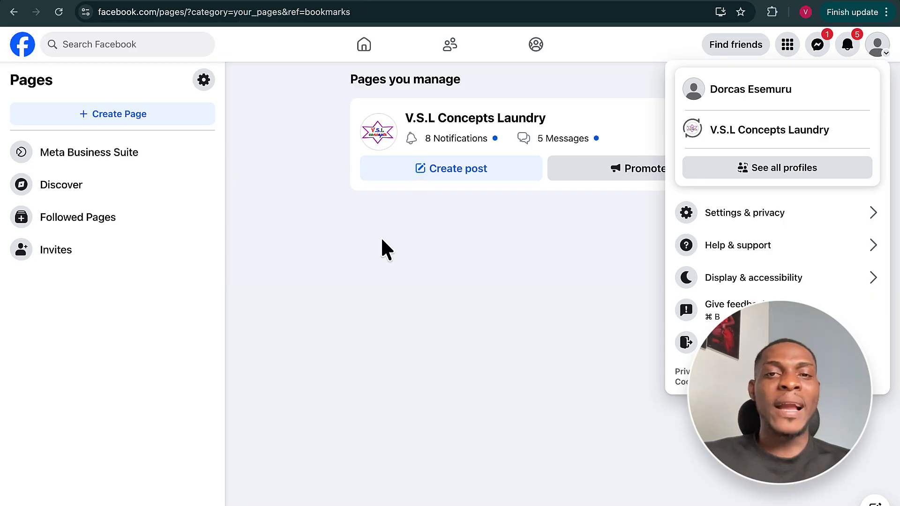
pyautogui.click(443, 119)
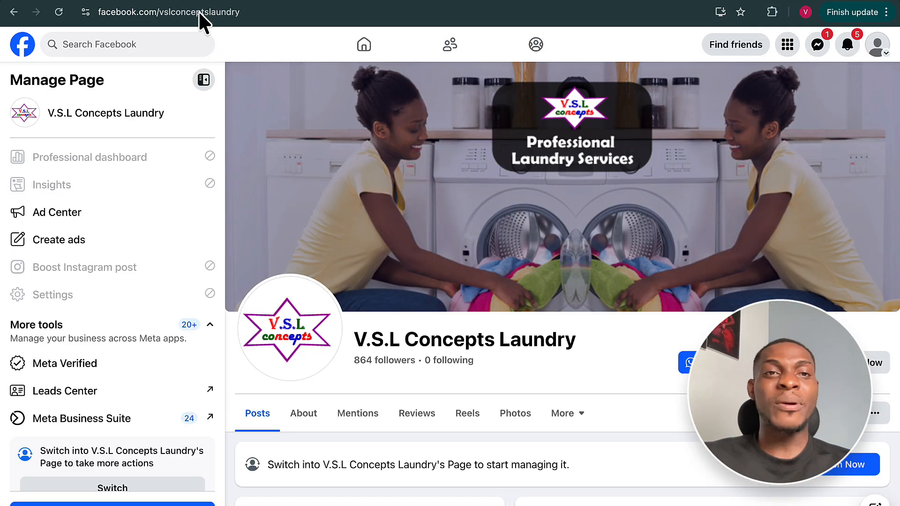
pyautogui.click(199, 11)
pyautogui.hotkey('ctrl', 'c')
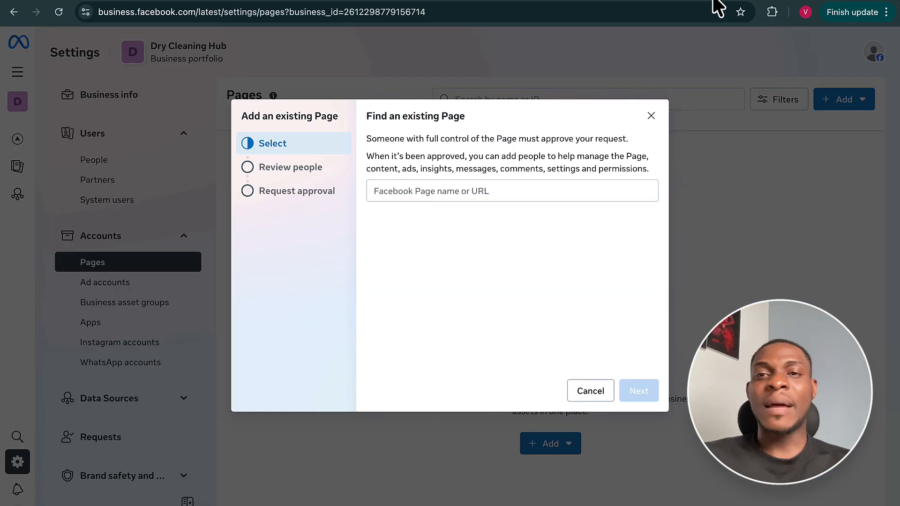
pyautogui.click(434, 187)
pyautogui.hotkey('ctrl', 'v')
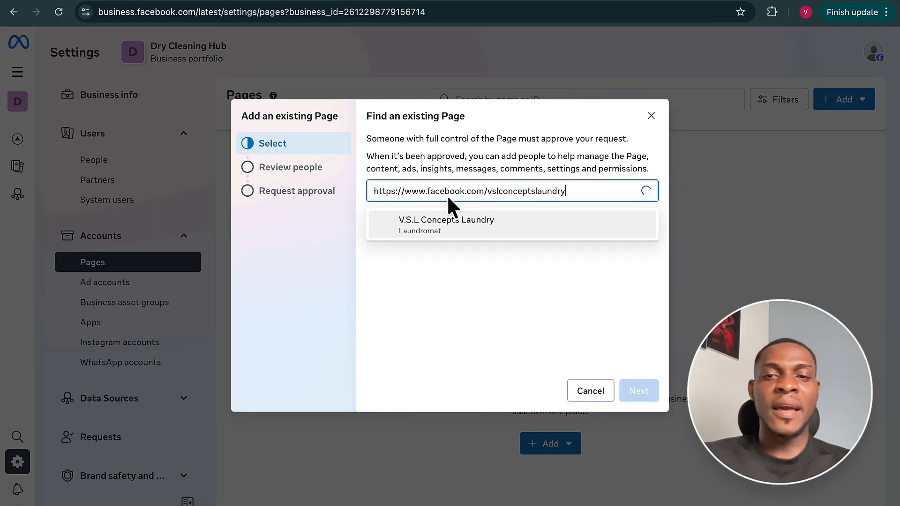
pyautogui.click(525, 230)
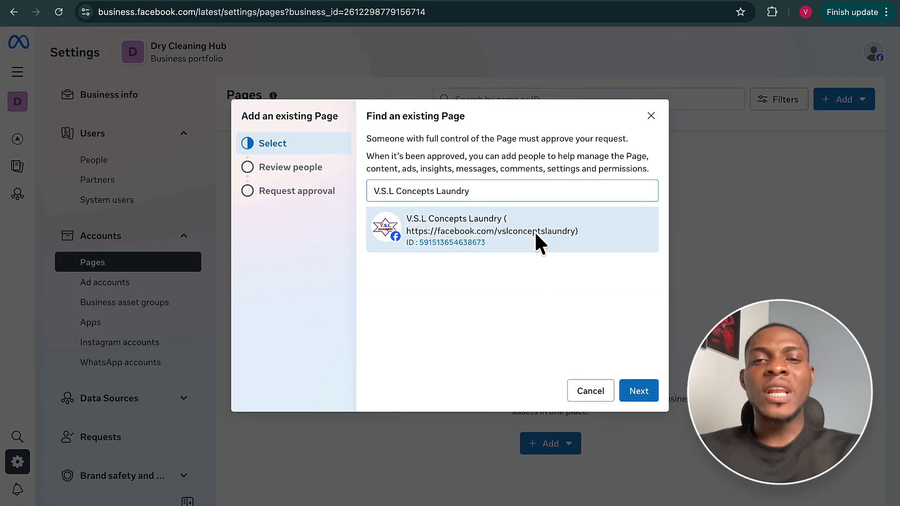
# - Agree to the commercial terms and send the request to add the Page
pyautogui.click(638, 391)
pyautogui.scroll(-2, 541, 303)
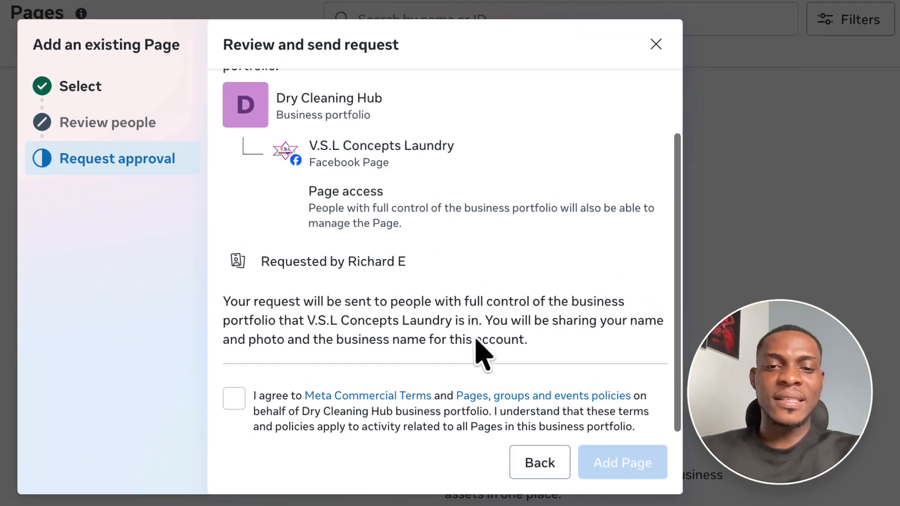
pyautogui.click(234, 399)
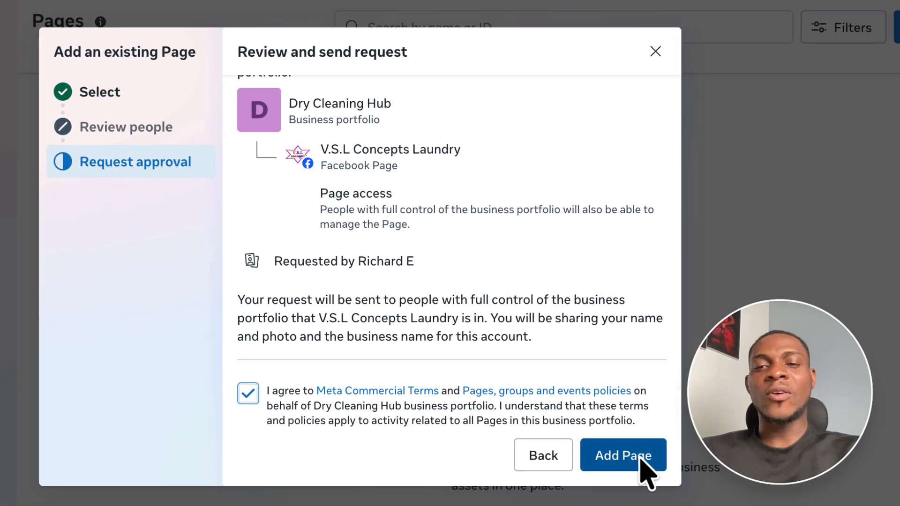
pyautogui.click(640, 464)
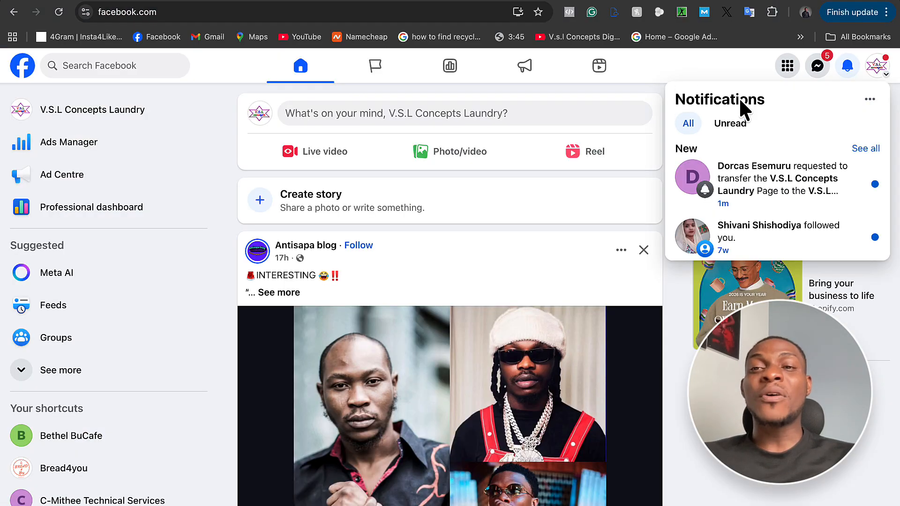
# - Approve the V.S.L Concepts Laundry Page transfer request from the Facebook notification
pyautogui.click(837, 71)
pyautogui.click(839, 70)
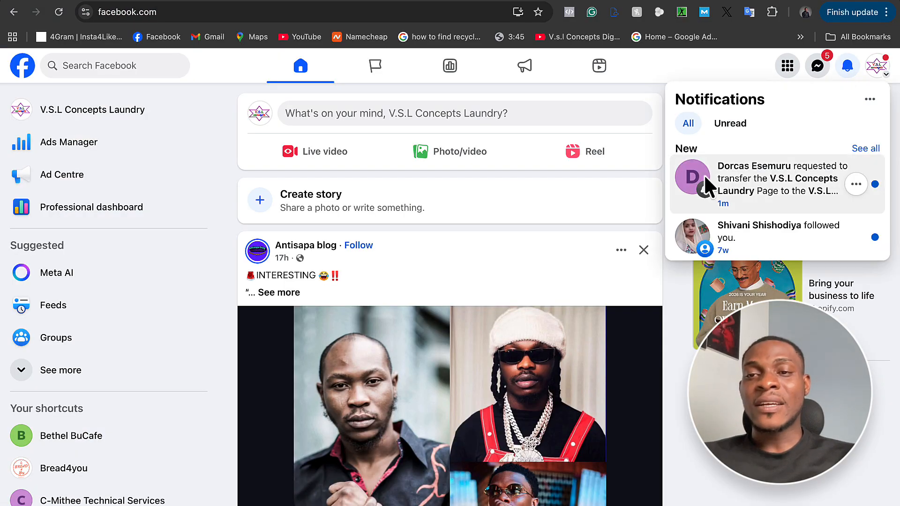
pyautogui.click(783, 190)
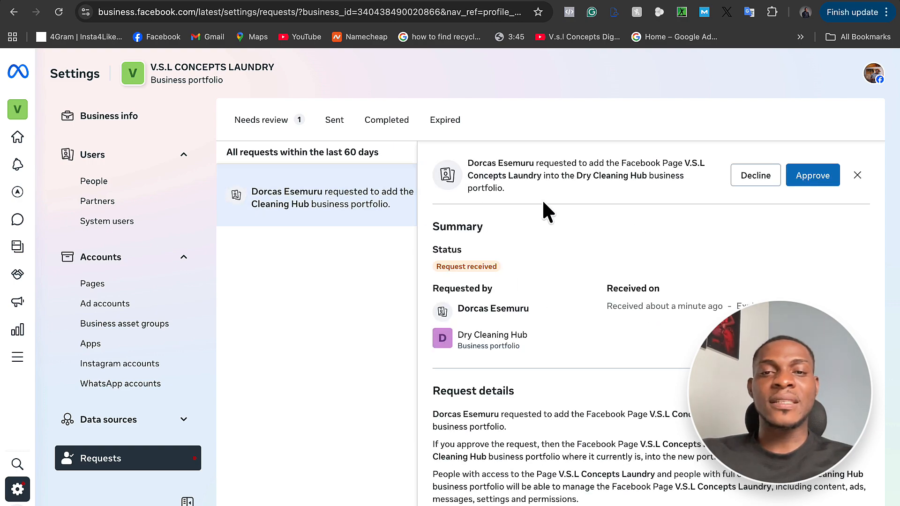
pyautogui.click(814, 178)
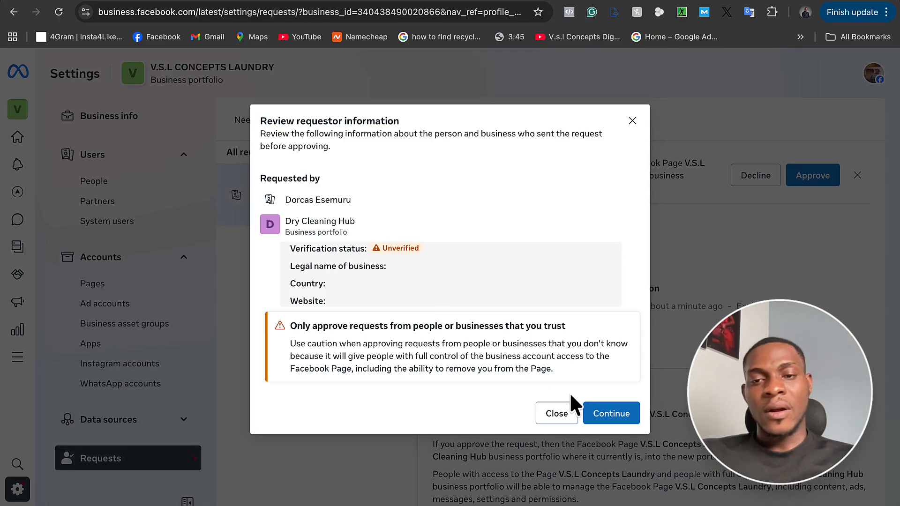
pyautogui.click(602, 414)
pyautogui.click(581, 376)
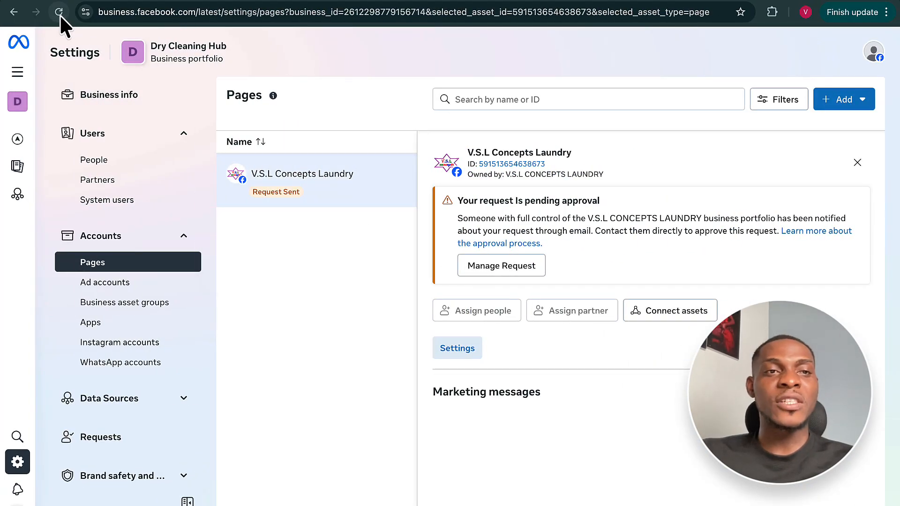
# - Remove Page access for both people outside the Dry Cleaning Hub portfolio
pyautogui.click(59, 11)
pyautogui.scroll(-2, 766, 382)
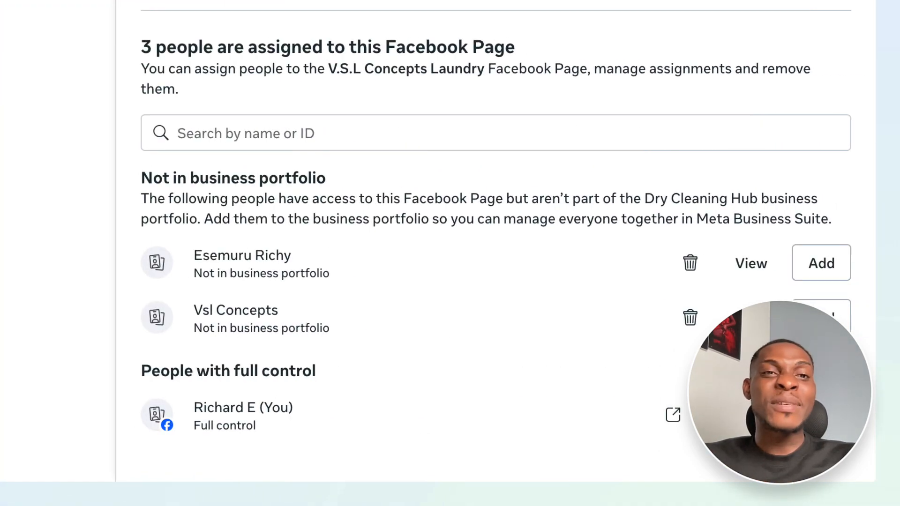
pyautogui.click(693, 265)
pyautogui.click(512, 105)
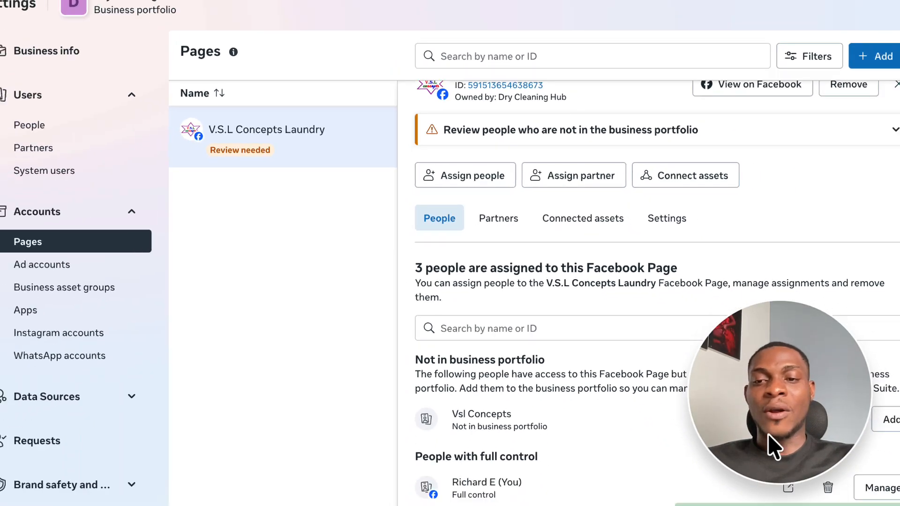
pyautogui.click(772, 392)
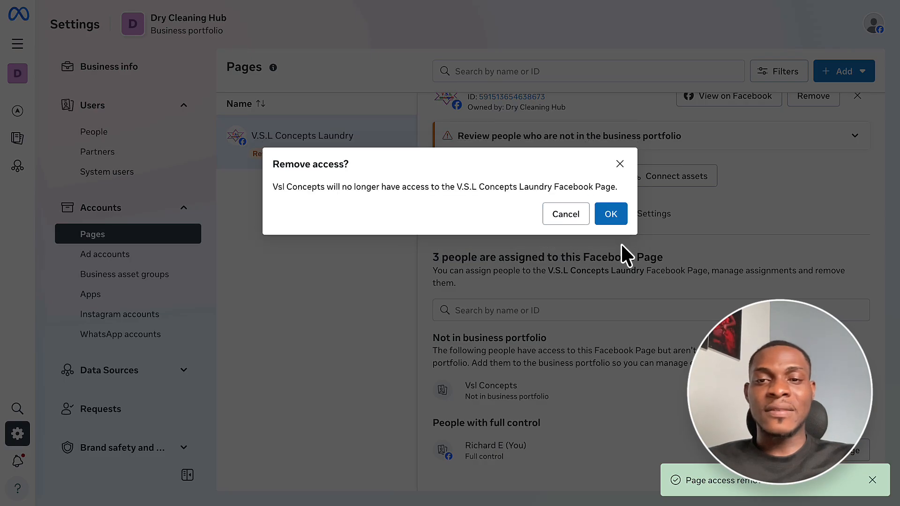
pyautogui.click(608, 220)
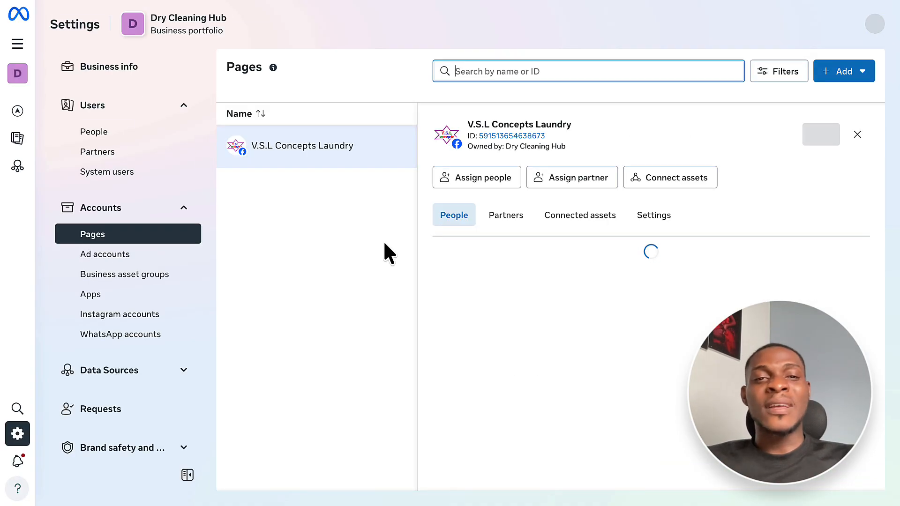
# - Switch to the Vsl DIgital Hub portfolio and check its Page add options
pyautogui.click(333, 240)
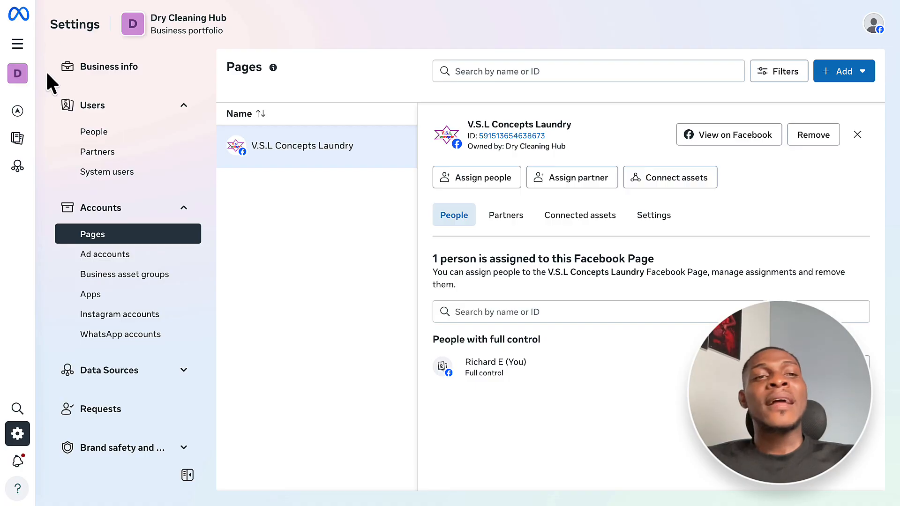
pyautogui.click(21, 81)
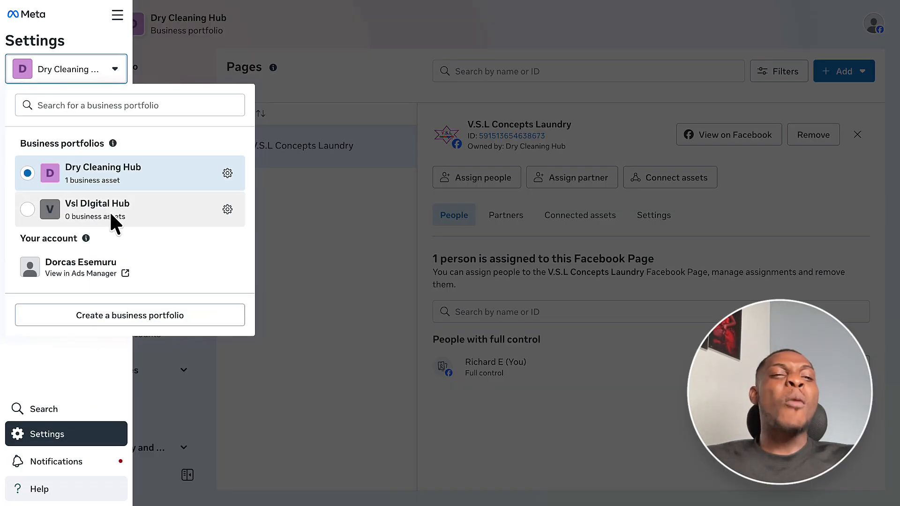
pyautogui.click(99, 221)
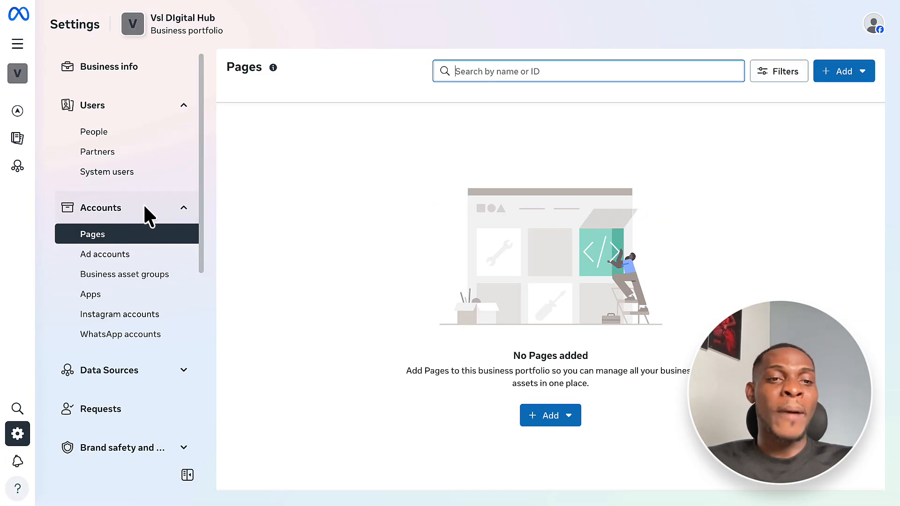
pyautogui.click(550, 415)
pyautogui.click(354, 233)
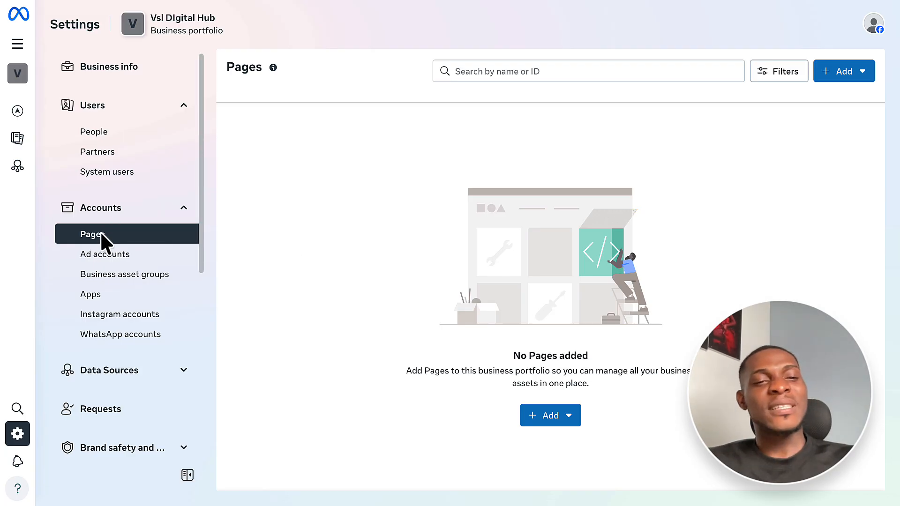
# - Switch to the Dry Cleaning Hub portfolio and show its ad accounts
pyautogui.moveTo(13, 78)
pyautogui.click(68, 74)
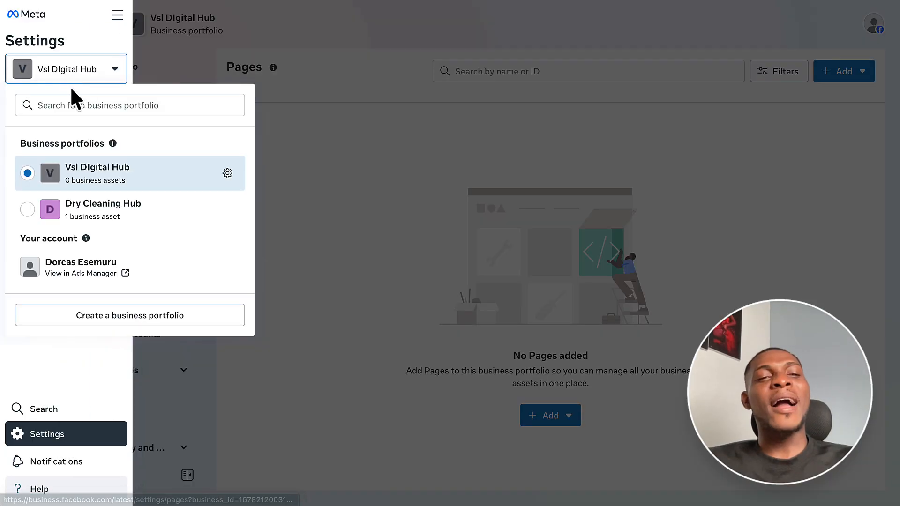
pyautogui.click(100, 210)
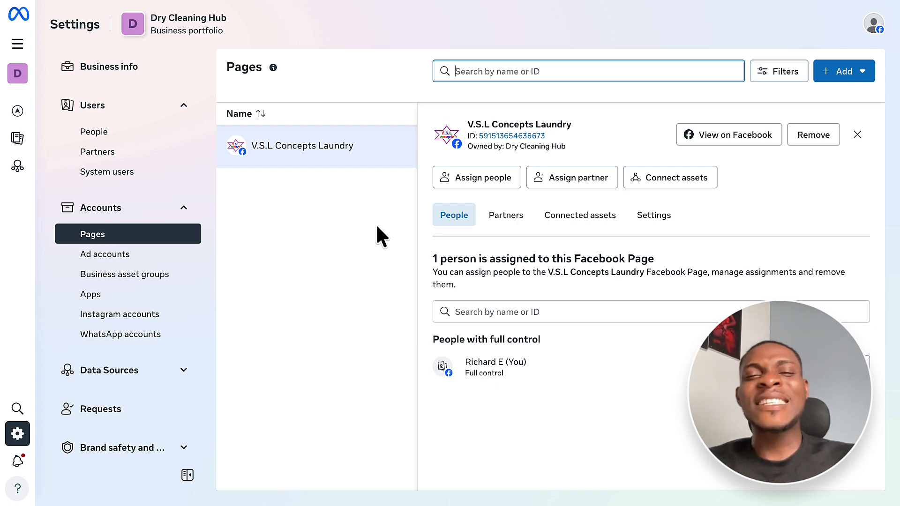
pyautogui.click(112, 259)
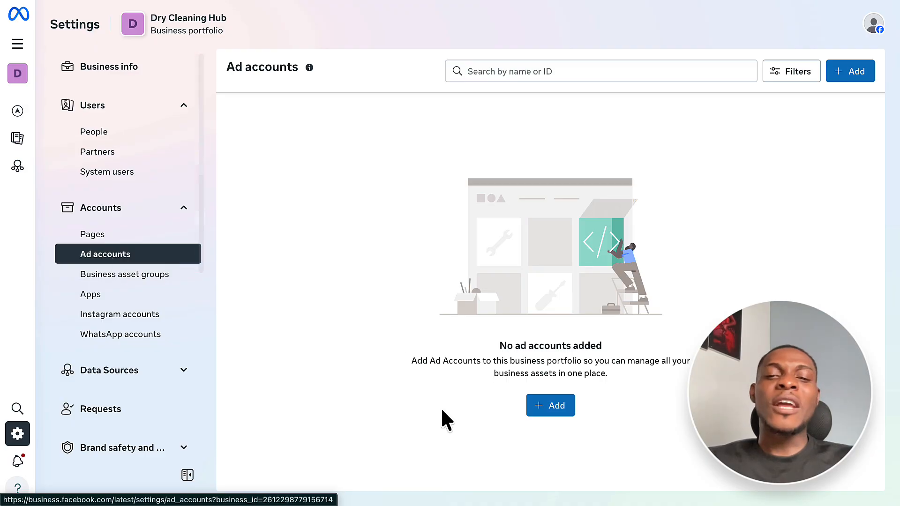
# - Start adding an ad account from Dry Cleaning Hub's empty Ad accounts page
pyautogui.click(550, 406)
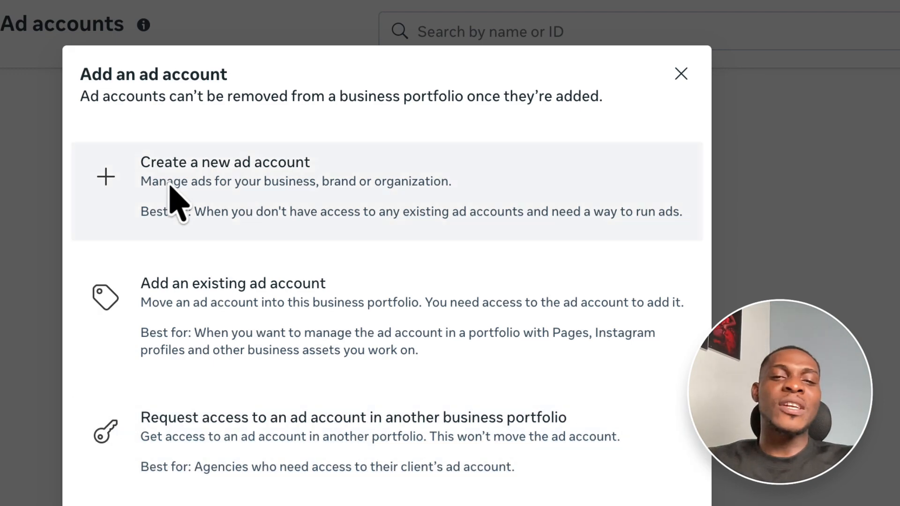
# - Set up a new ad account named Laundry with Africa/Lagos time zone and NGN currency
pyautogui.click(171, 190)
pyautogui.click(299, 161)
pyautogui.write('L')
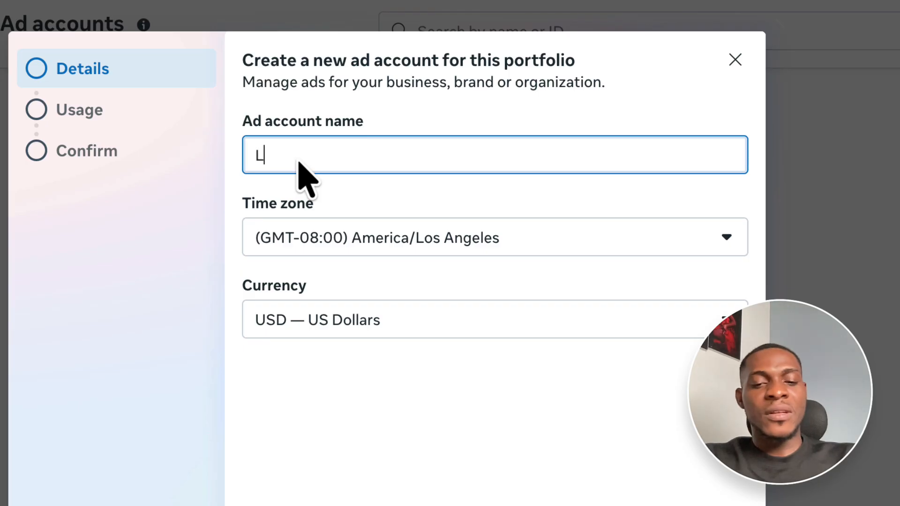
pyautogui.write('aundry')
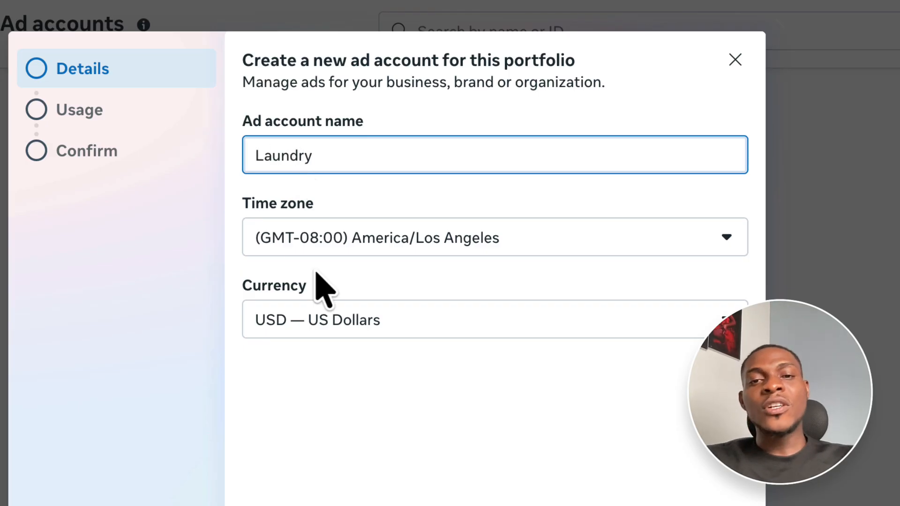
pyautogui.click(345, 252)
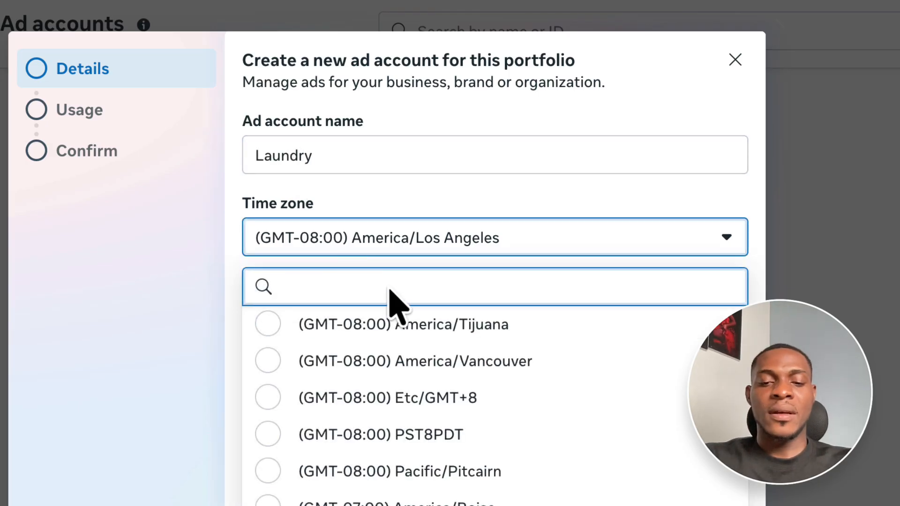
pyautogui.write('wa')
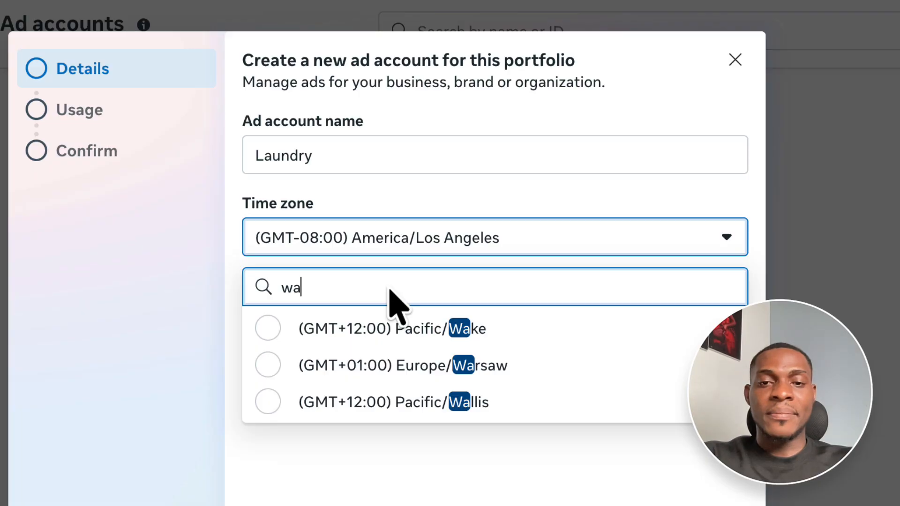
pyautogui.press('BackSpace')
pyautogui.press('BackSpace')
pyautogui.write('lag')
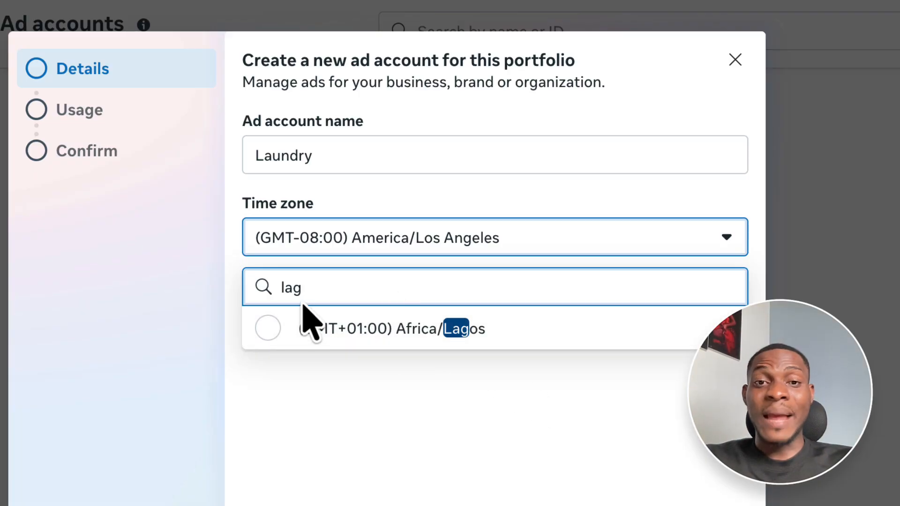
pyautogui.click(390, 338)
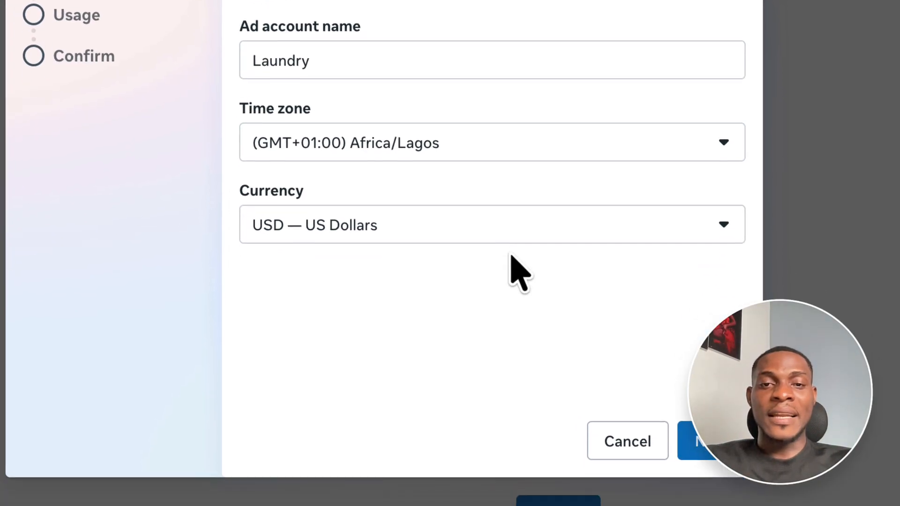
pyautogui.click(490, 326)
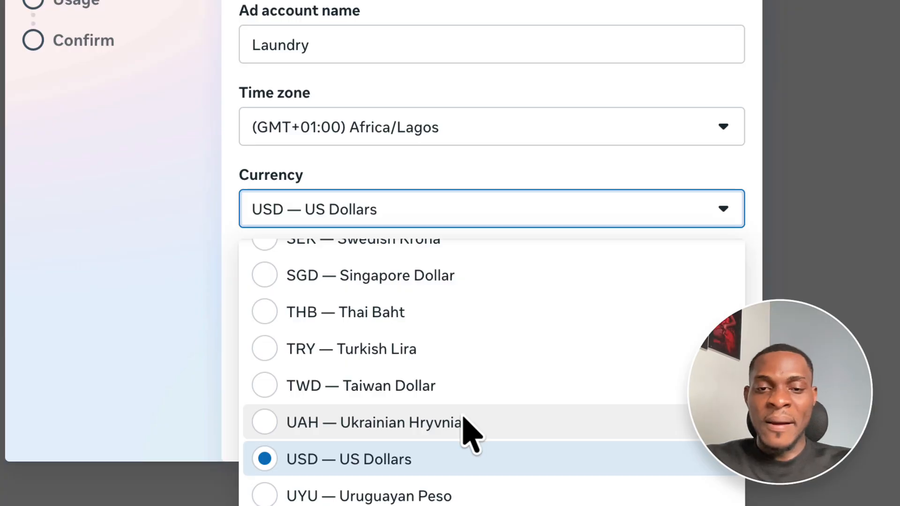
pyautogui.scroll(10, 464, 419)
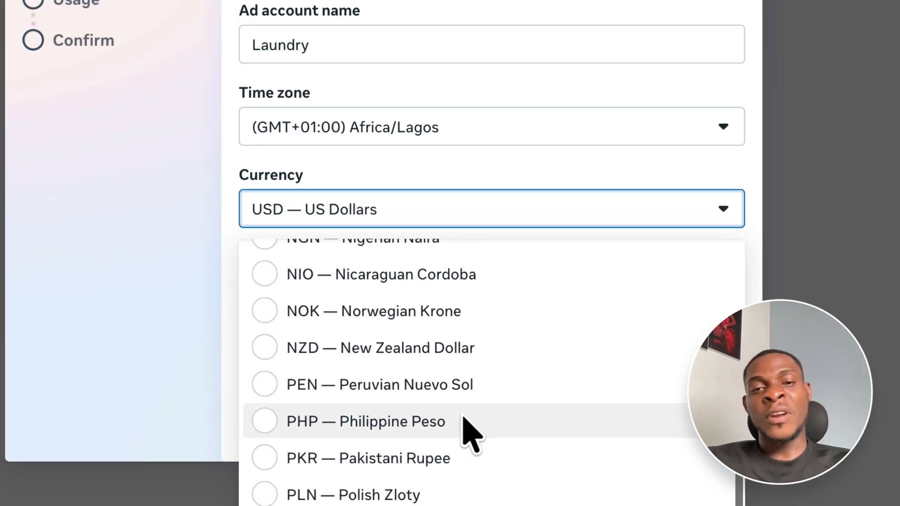
pyautogui.scroll(3, 465, 419)
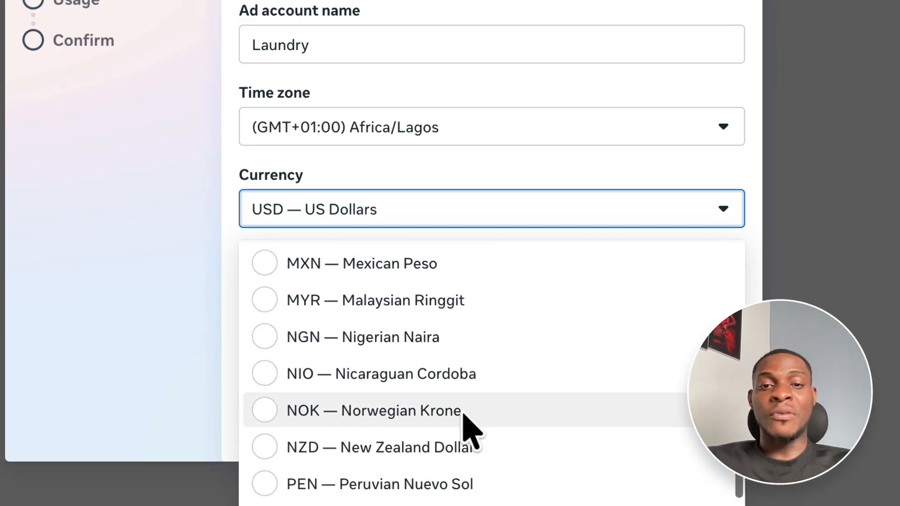
pyautogui.click(462, 350)
# - Mark it for my own business, accept the terms, and create the Laundry ad account
pyautogui.click(703, 420)
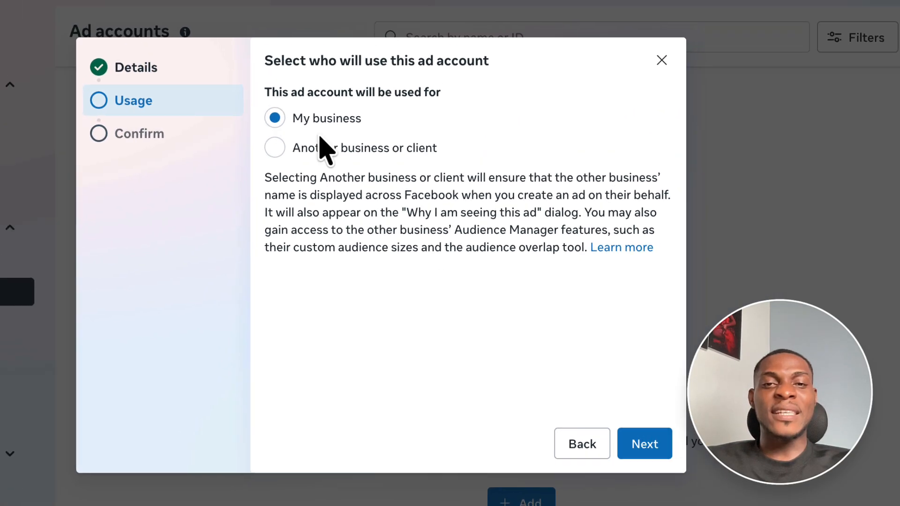
pyautogui.click(647, 456)
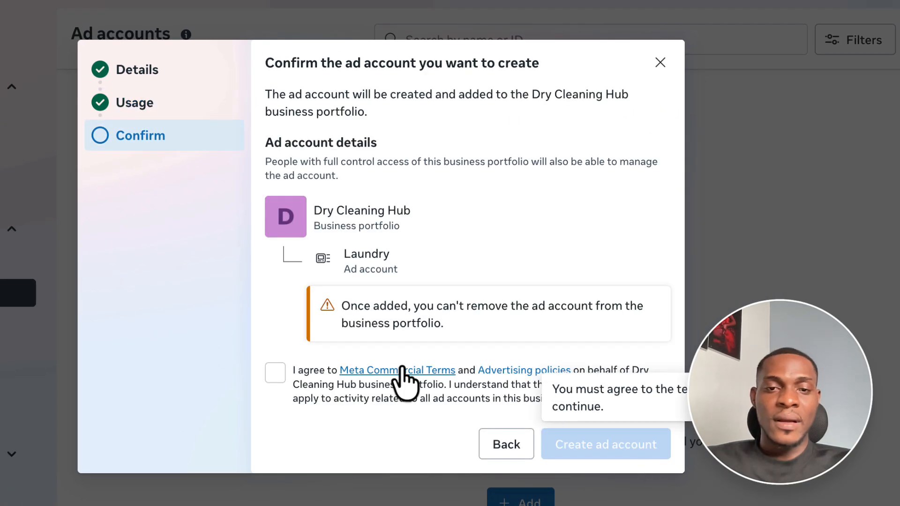
pyautogui.click(275, 374)
pyautogui.click(566, 445)
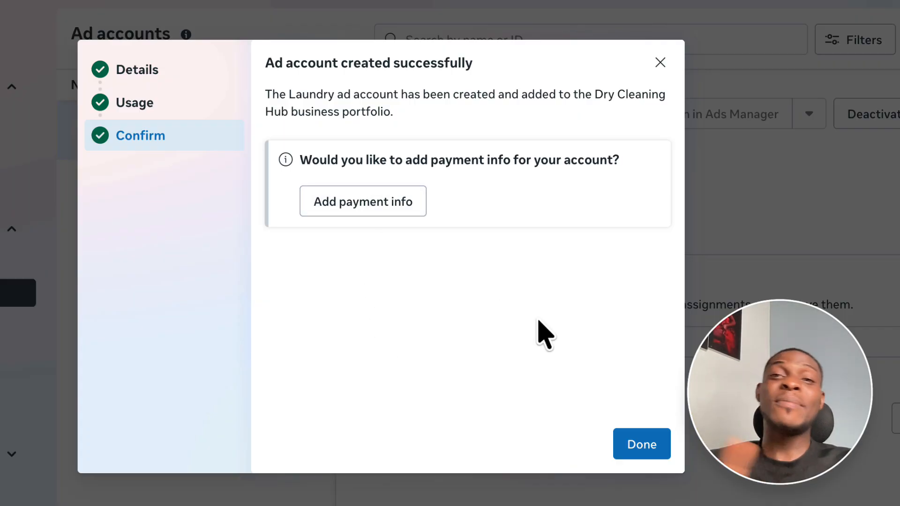
pyautogui.click(637, 446)
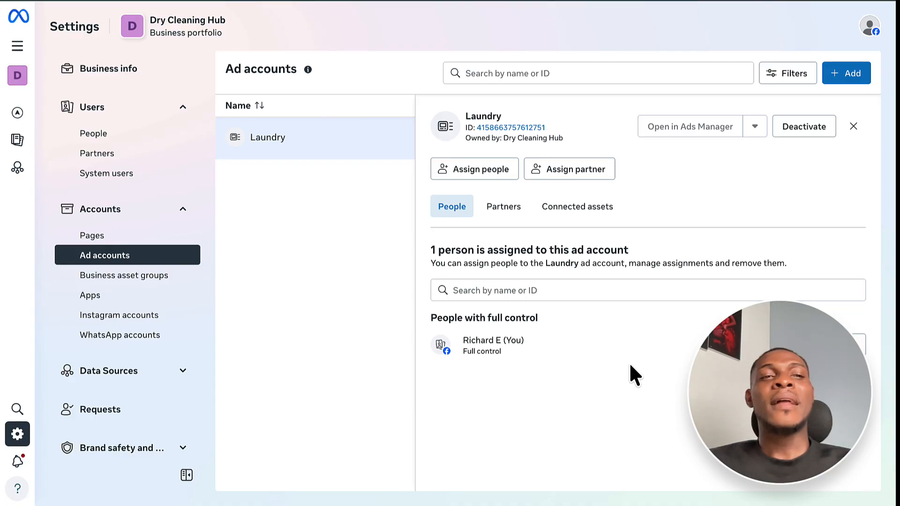
# - Open Ads Manager for the Laundry account and accept the non-discrimination policy
pyautogui.click(21, 51)
pyautogui.click(63, 106)
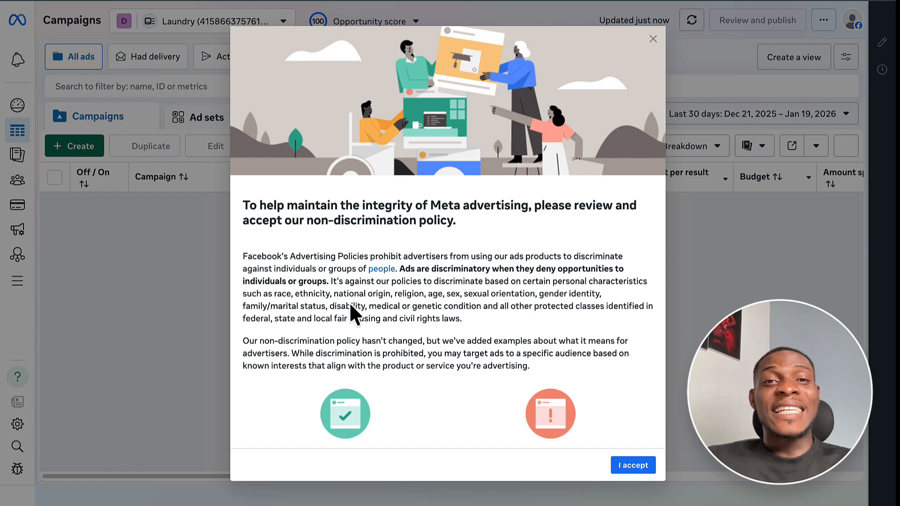
pyautogui.click(634, 466)
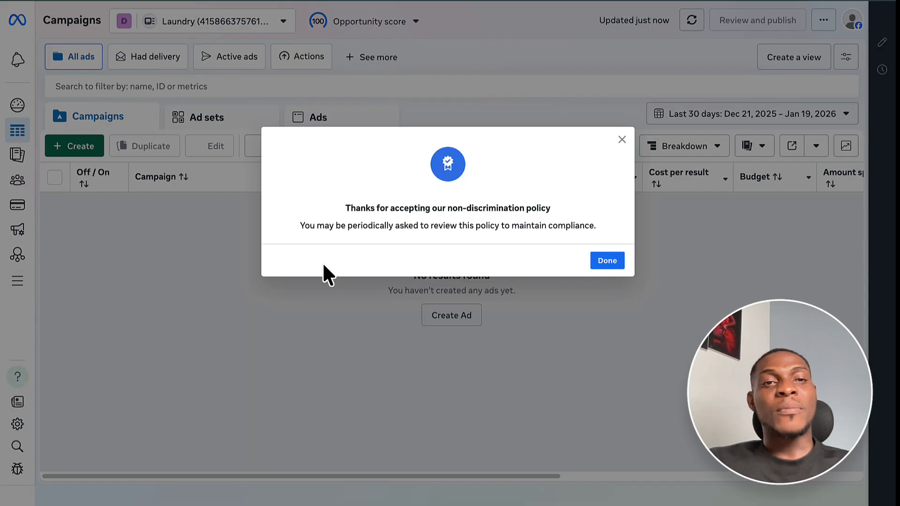
pyautogui.click(608, 259)
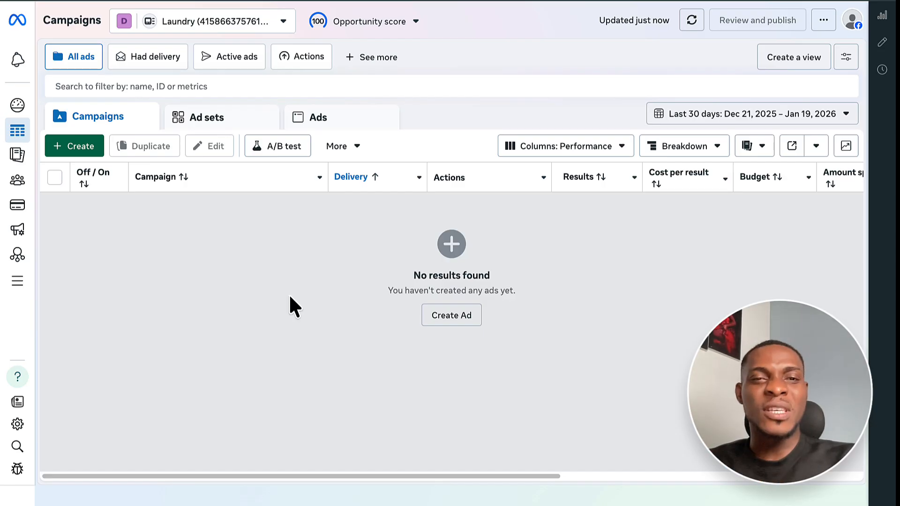
pyautogui.click(256, 29)
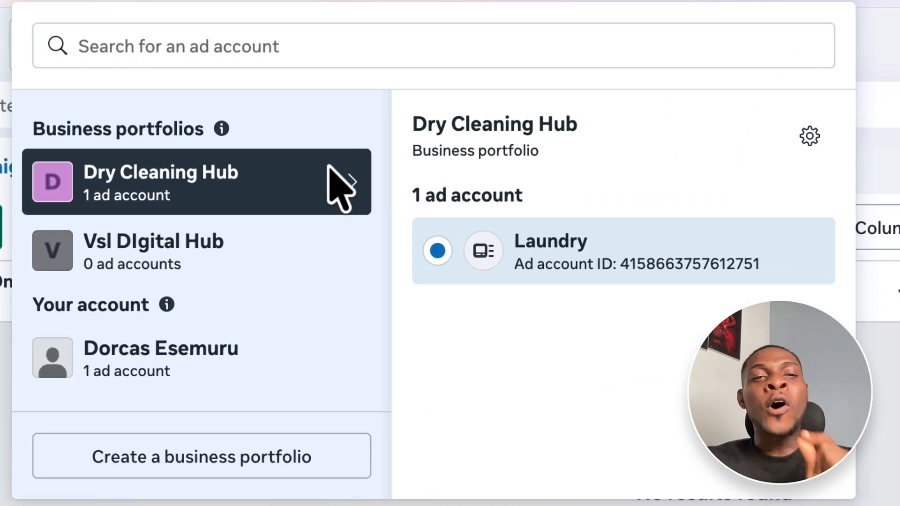